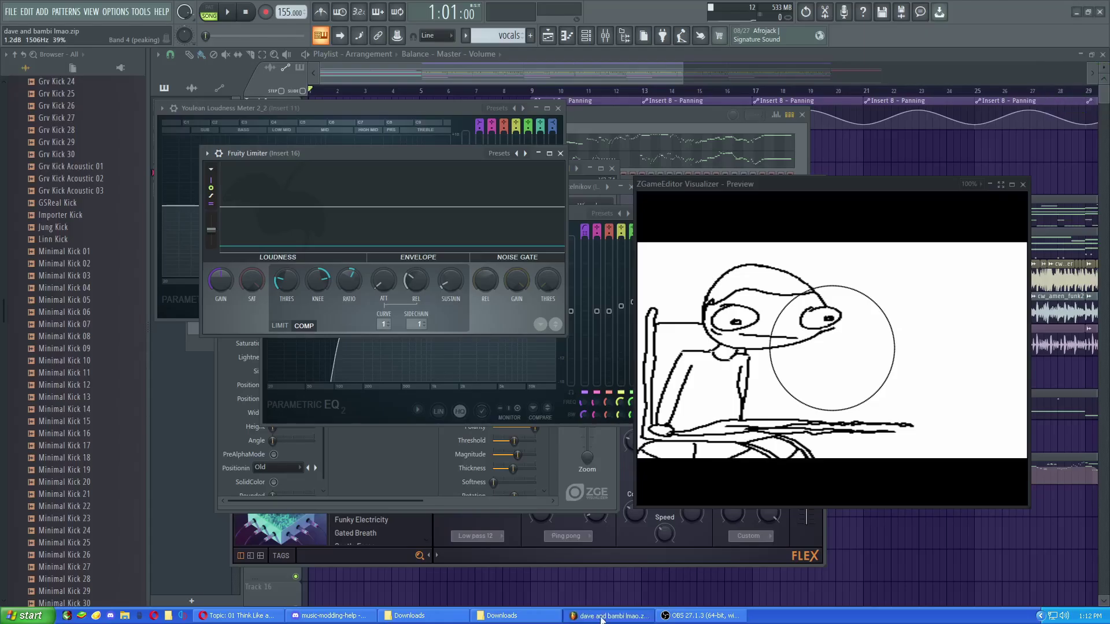
Step: Clear the plugin windows and the ZGameEditor Visualizer preview off the playlist, and look over the channel rack
left_click(1063, 189)
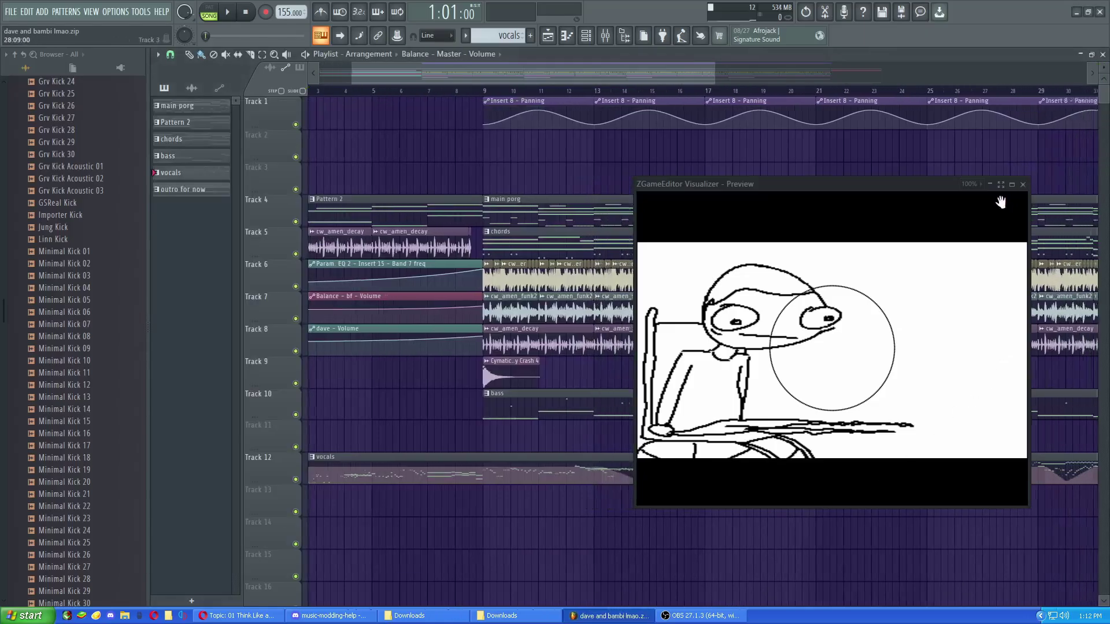
left_click(1023, 185)
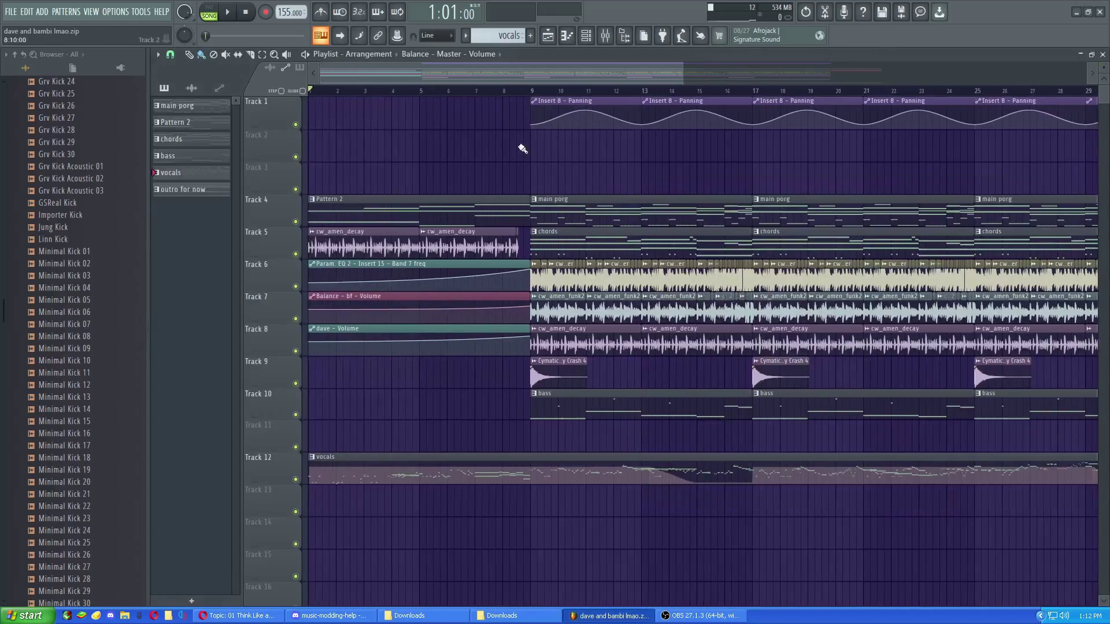
scroll(429, 330, "down", 5)
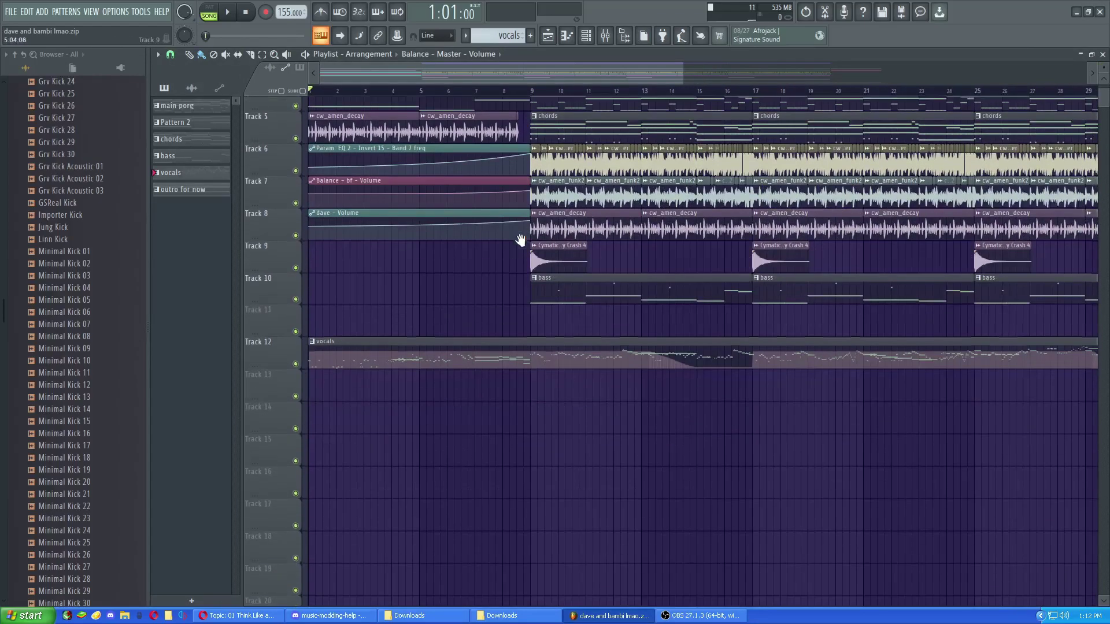
key("F6")
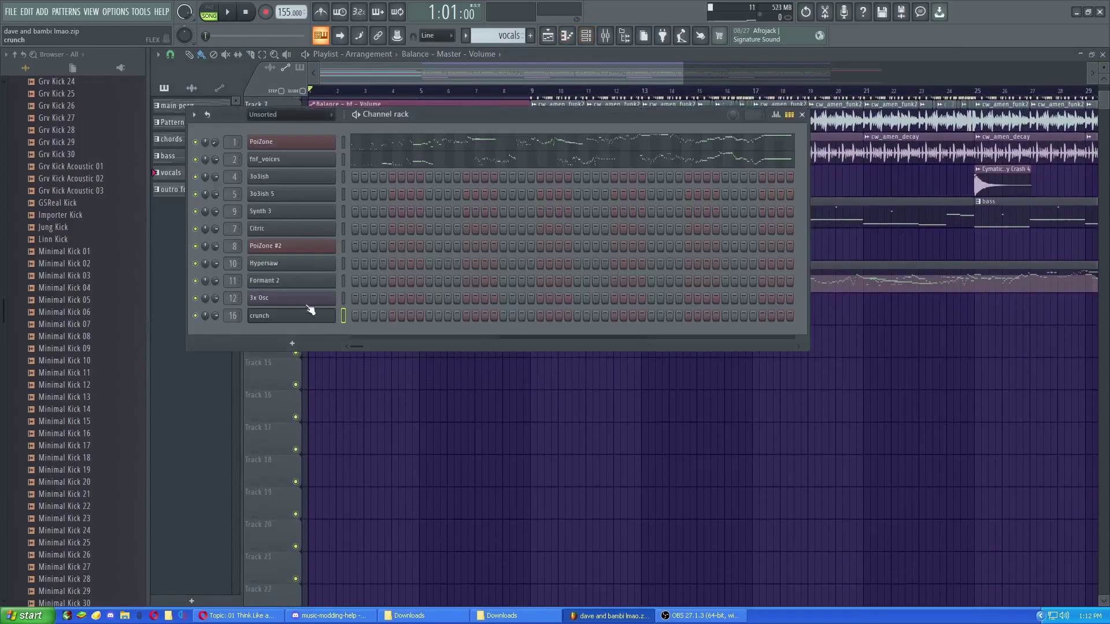
key("F6")
Step: Play the song from bar 9 to hear the current vocals, then stop playback
scroll(902, 331, "down", 1)
scroll(902, 332, "up", 1)
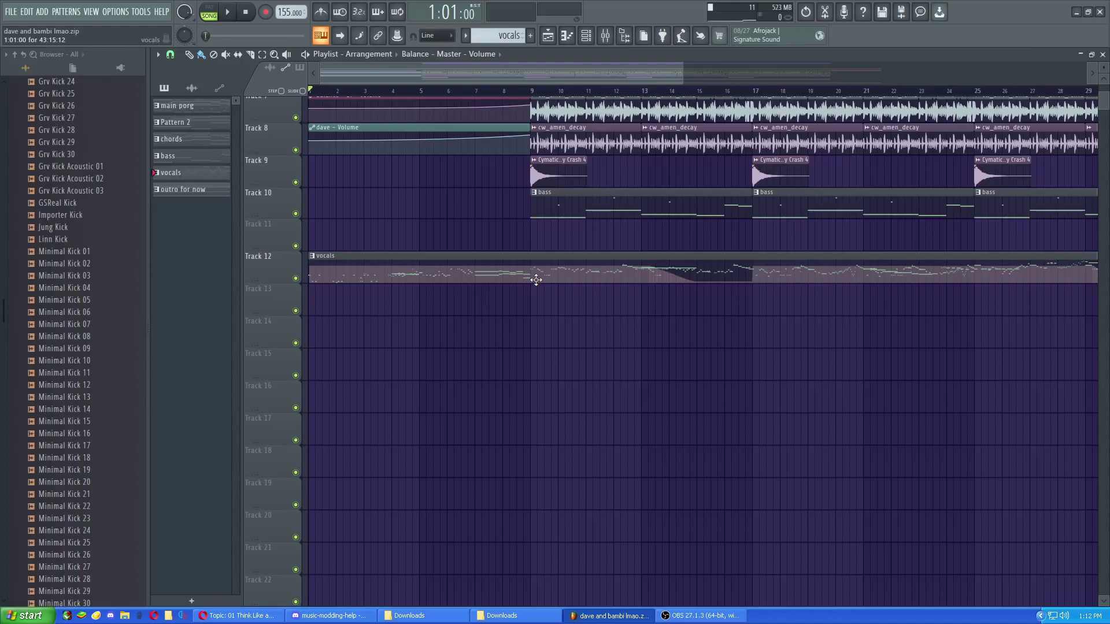
scroll(527, 327, "up", 1)
key("space")
left_click(529, 91)
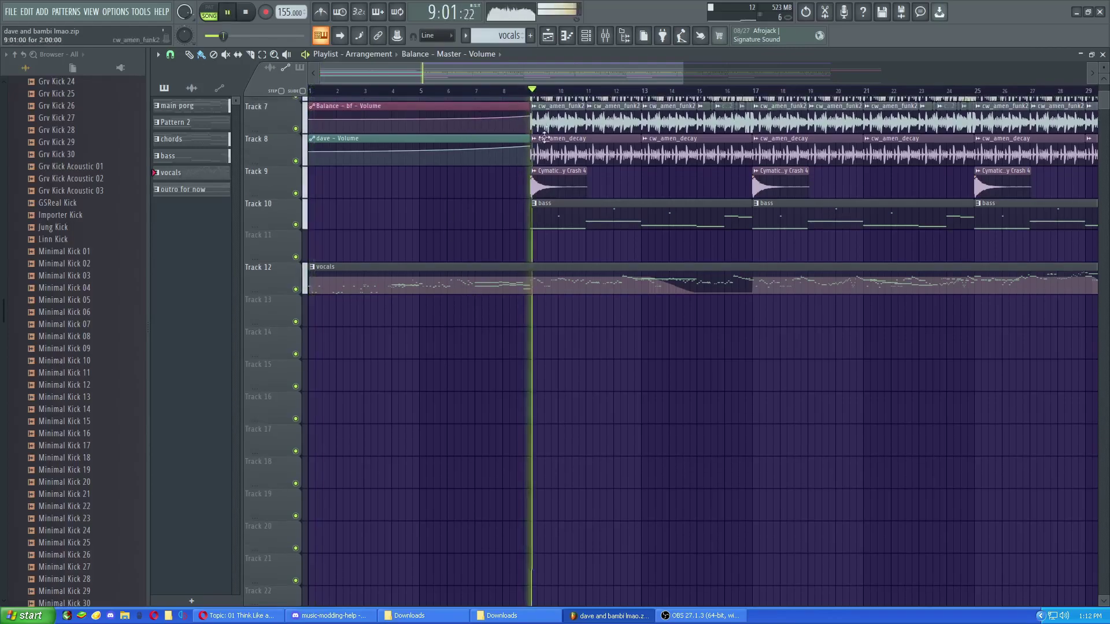
left_click_drag(601, 265, 380, 329)
scroll(510, 131, "down", 3)
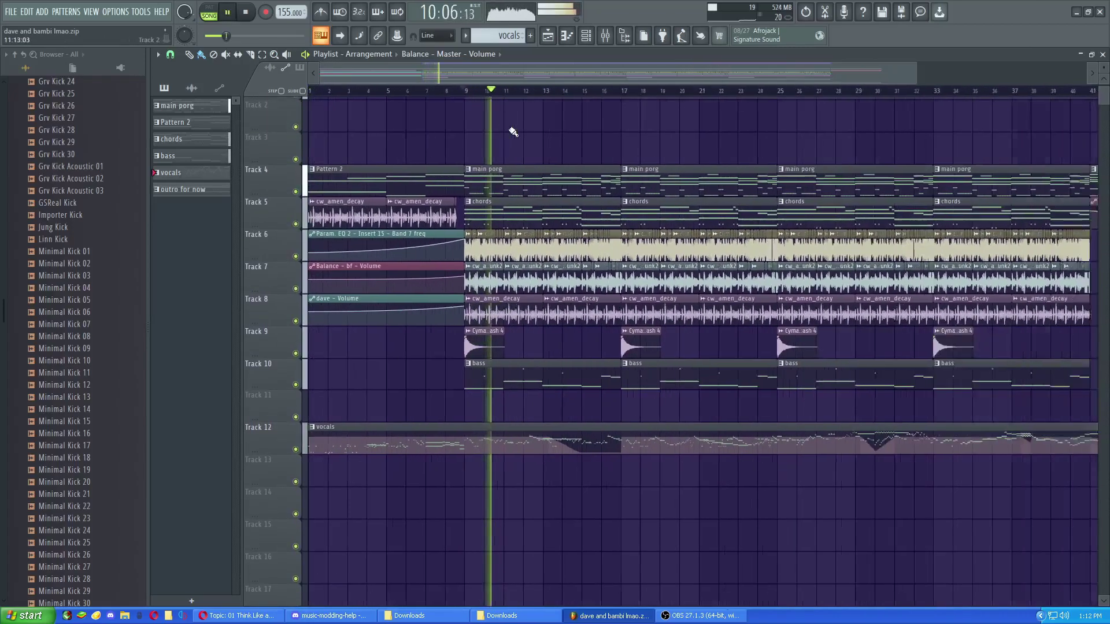
left_click_drag(511, 131, 514, 101)
scroll(512, 101, "up", 2)
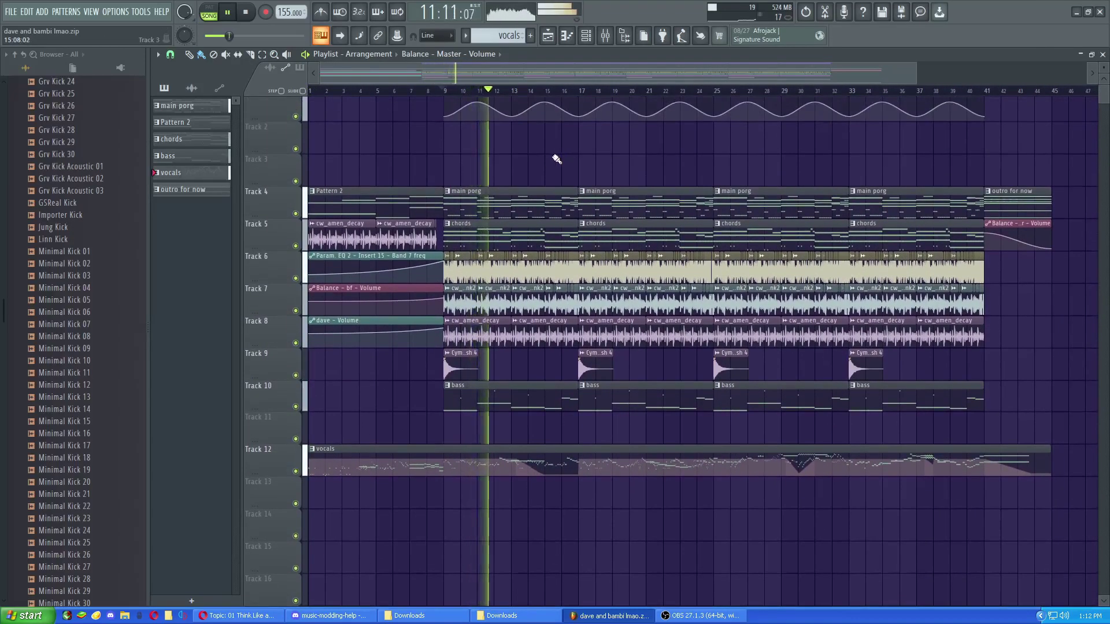
scroll(565, 138, "down", 1)
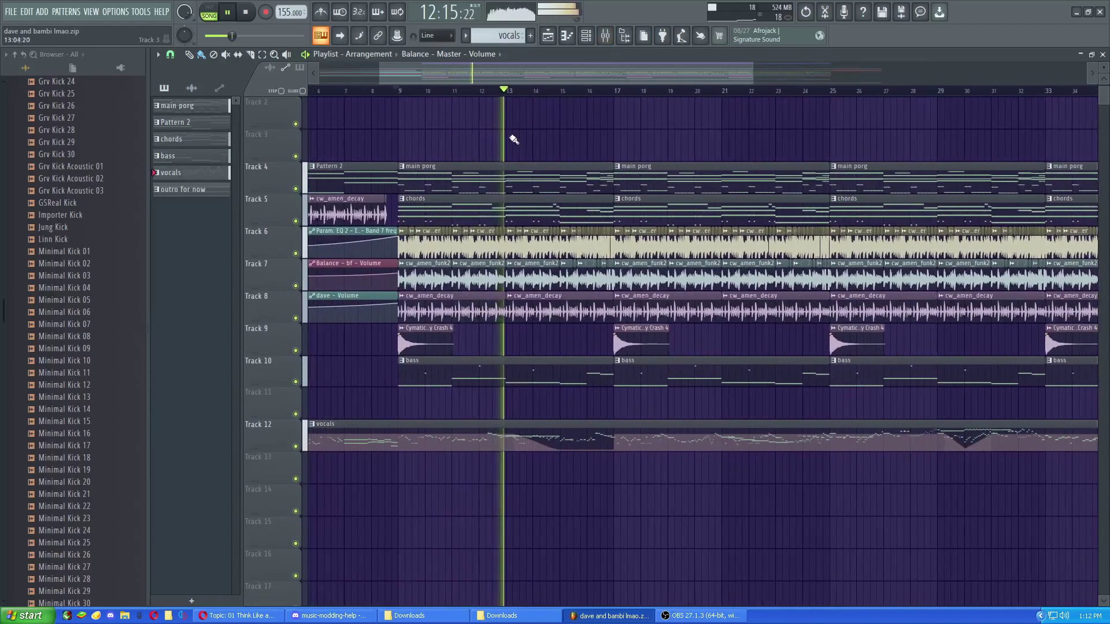
scroll(569, 149, "up", 2)
key("space")
Step: Bring up the channel rack and inspect the PoiZone instrument on the first vocal channel
left_click_drag(570, 148, 687, 150)
left_click(591, 41)
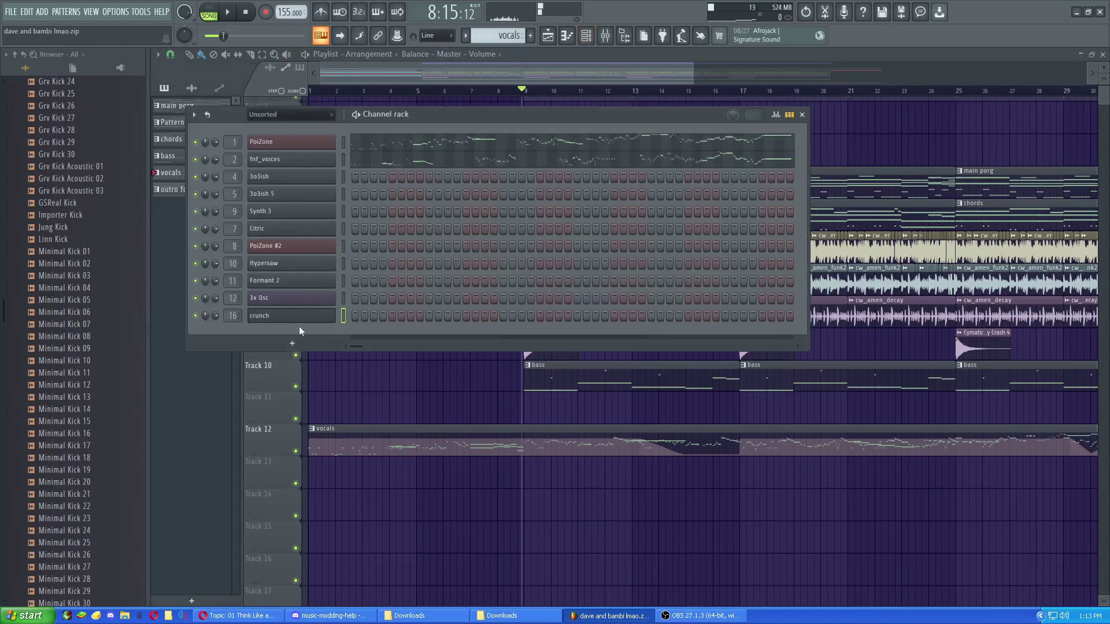
left_click_drag(480, 114, 629, 175)
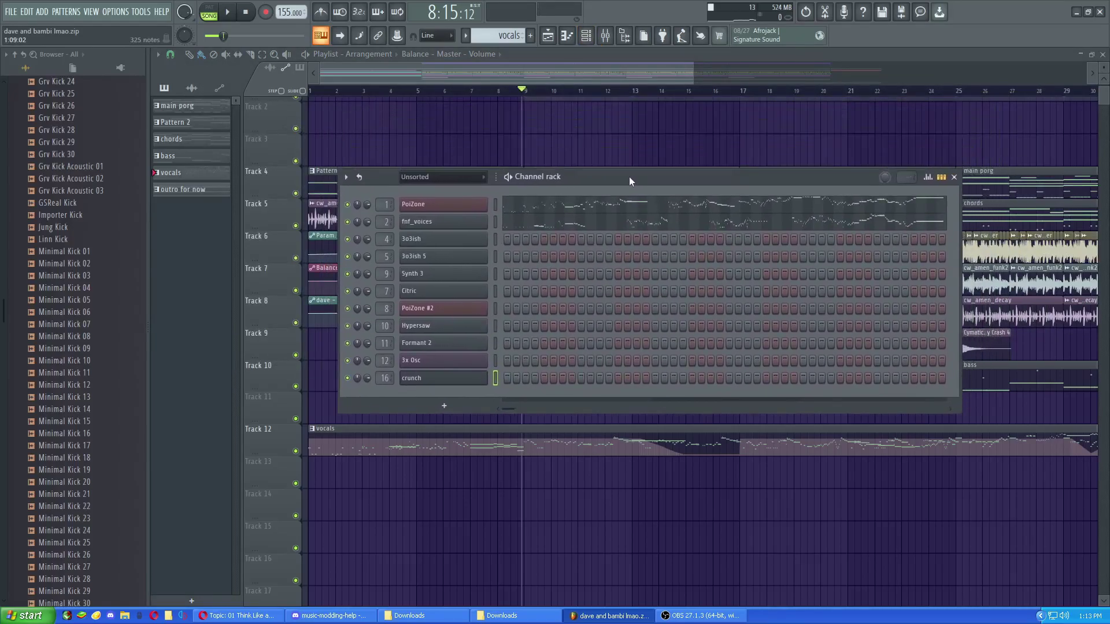
left_click(456, 213)
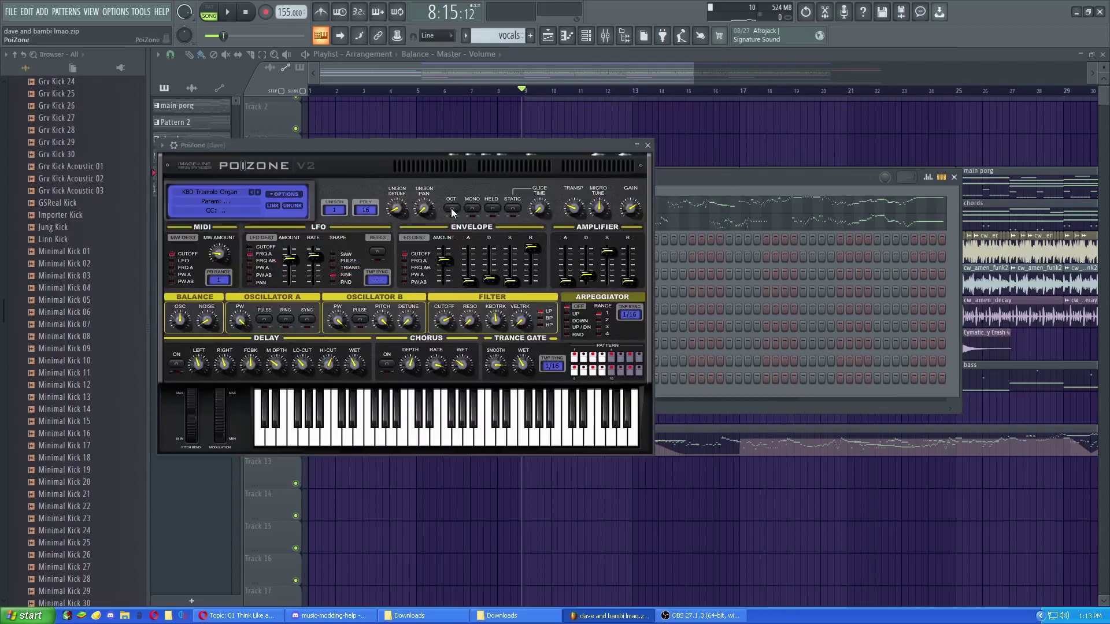
left_click_drag(447, 146, 713, 164)
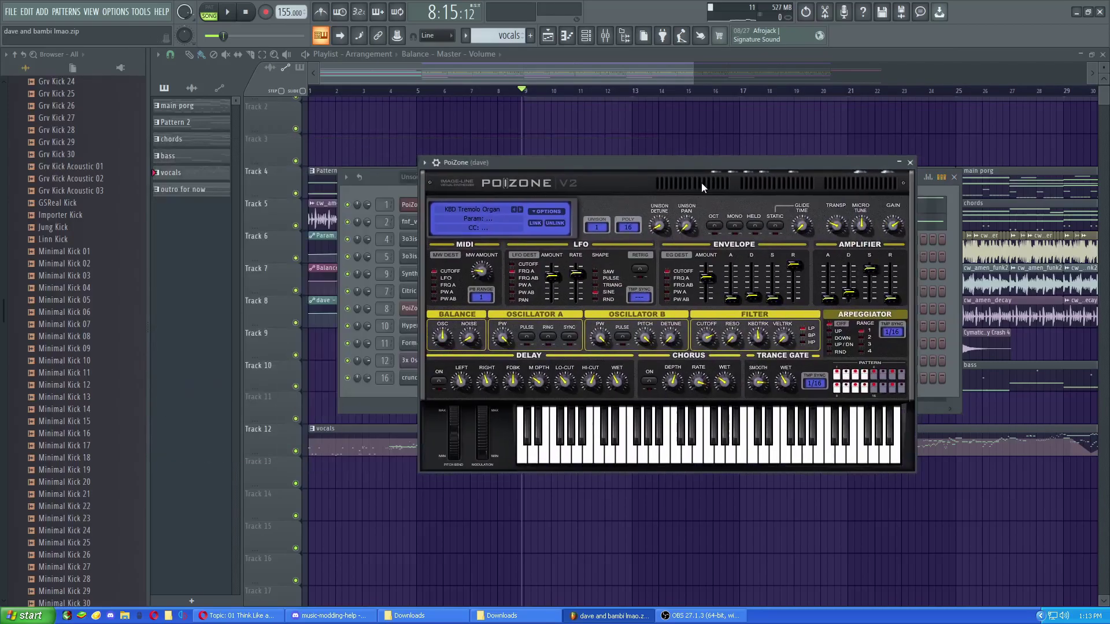
left_click(910, 162)
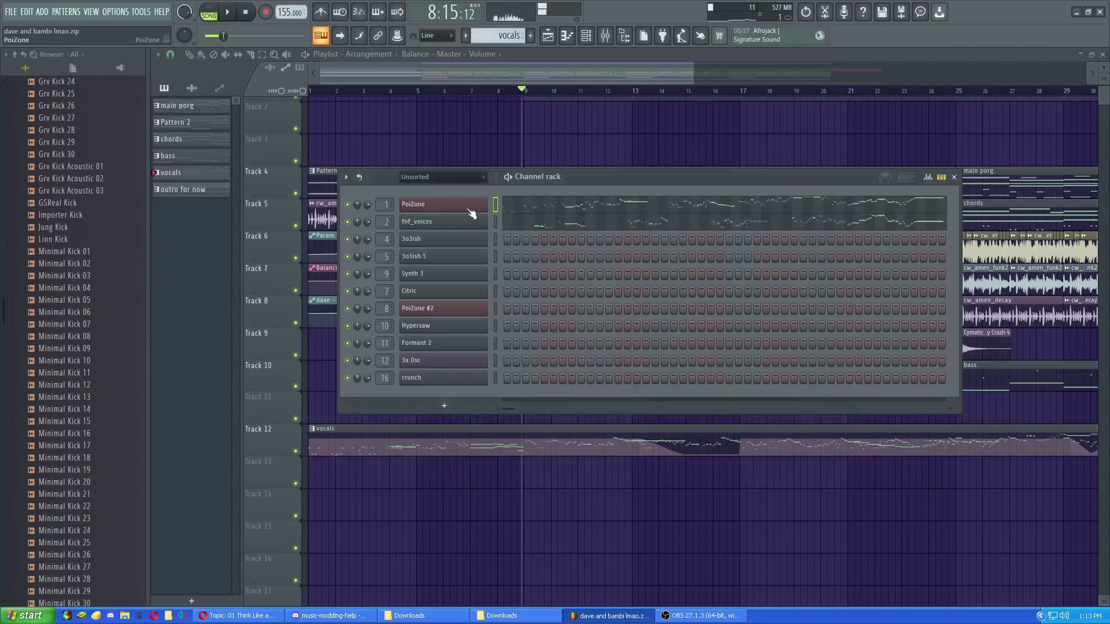
Step: Replace the PoiZone instrument on the first channel with Slicex
right_click(486, 203)
mouse_move(545, 295)
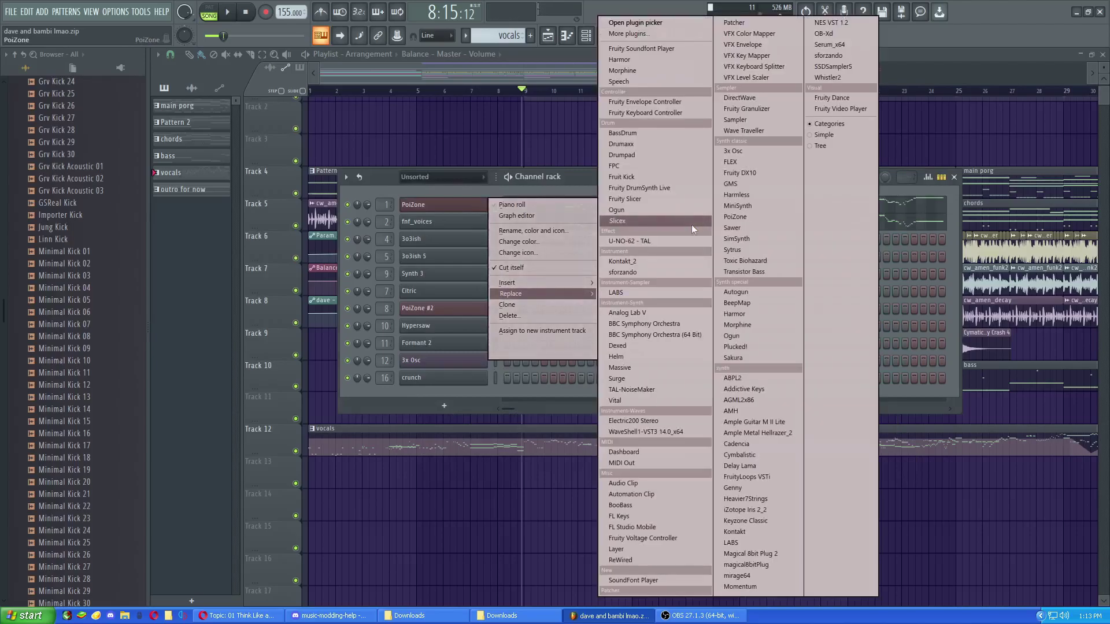
left_click(691, 224)
left_click_drag(647, 163, 492, 141)
Step: Load the arbiter preset in Slicex and audition one of its slices
left_click(623, 140)
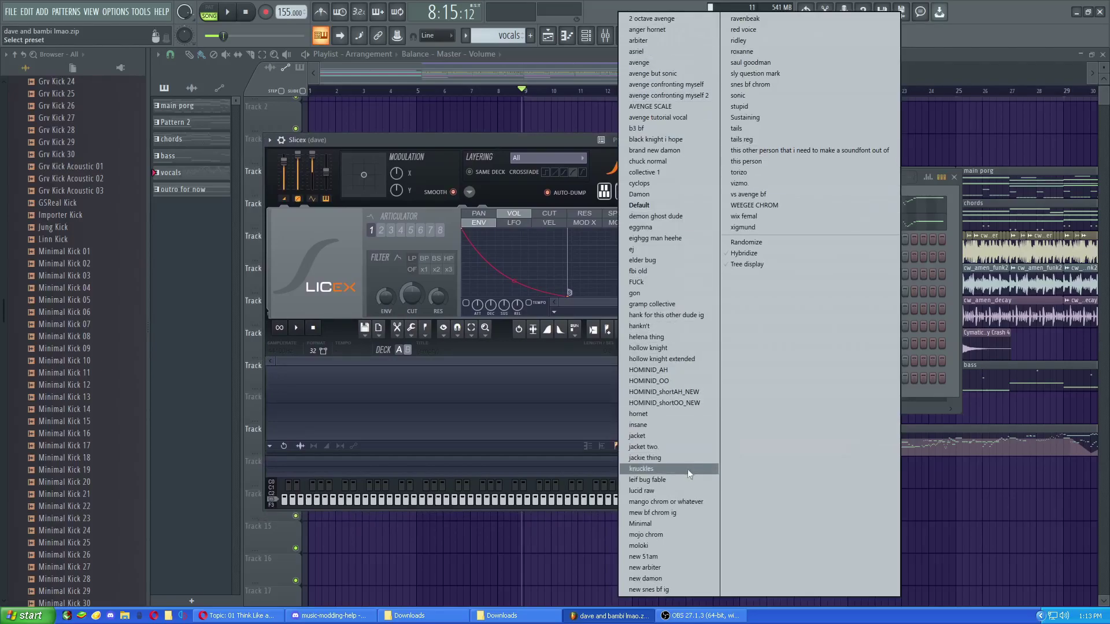
left_click(683, 42)
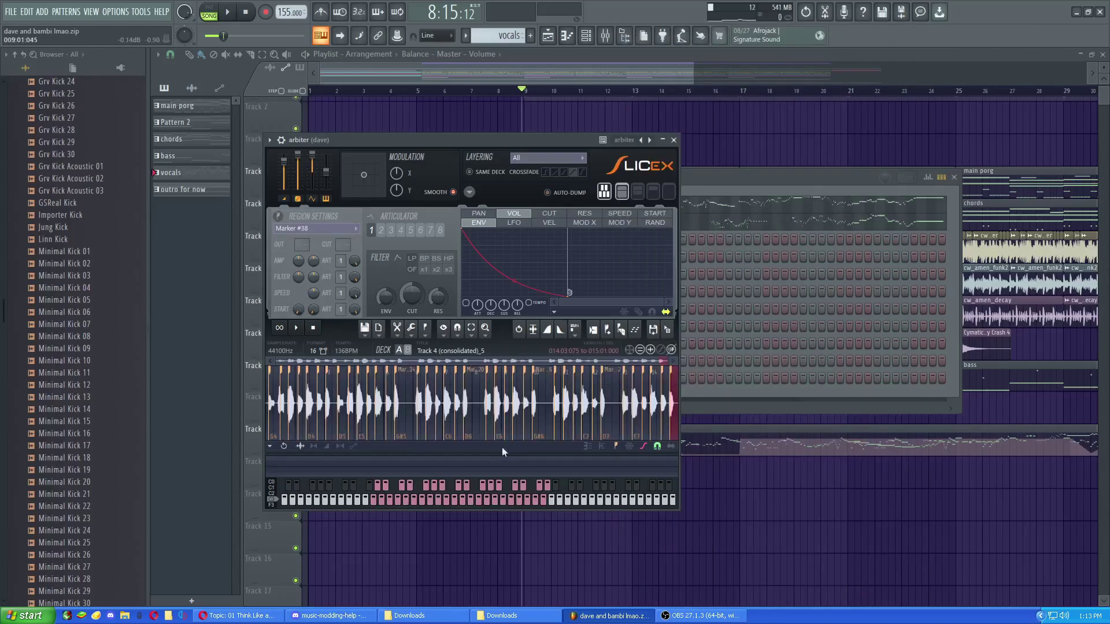
left_click(508, 501)
Step: Load the new arbiter preset in Slicex, audition a slice and close the plugin window
left_click(639, 140)
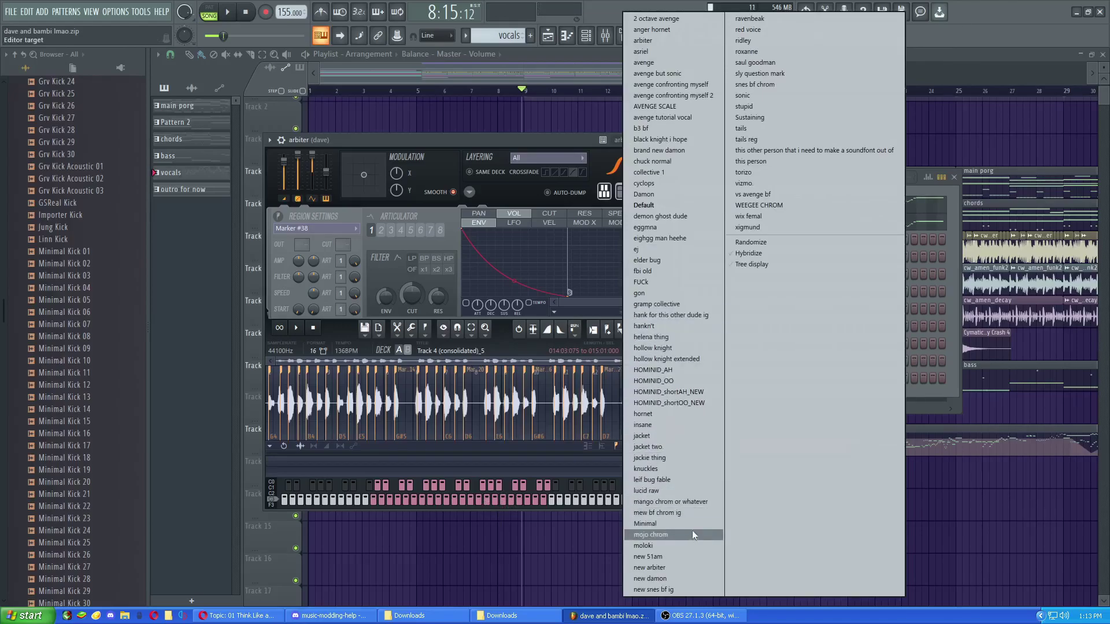
left_click(688, 568)
left_click(530, 503)
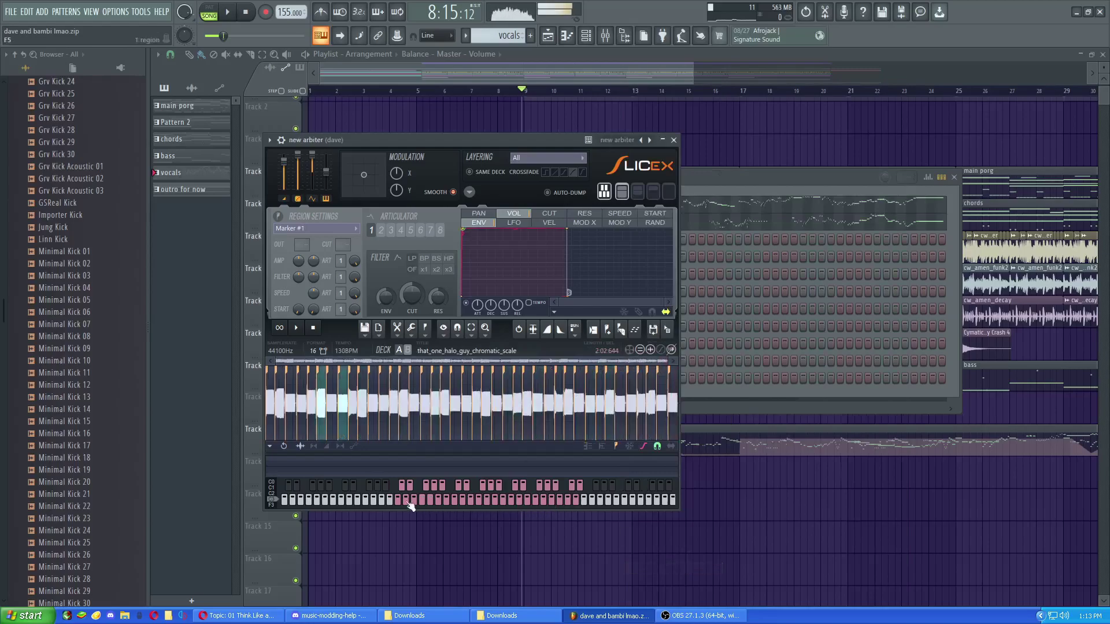
left_click(673, 140)
Step: Open the vocals pattern from Track 12 in the piano roll and review its notes against the slice markers
scroll(536, 426, "down", 1)
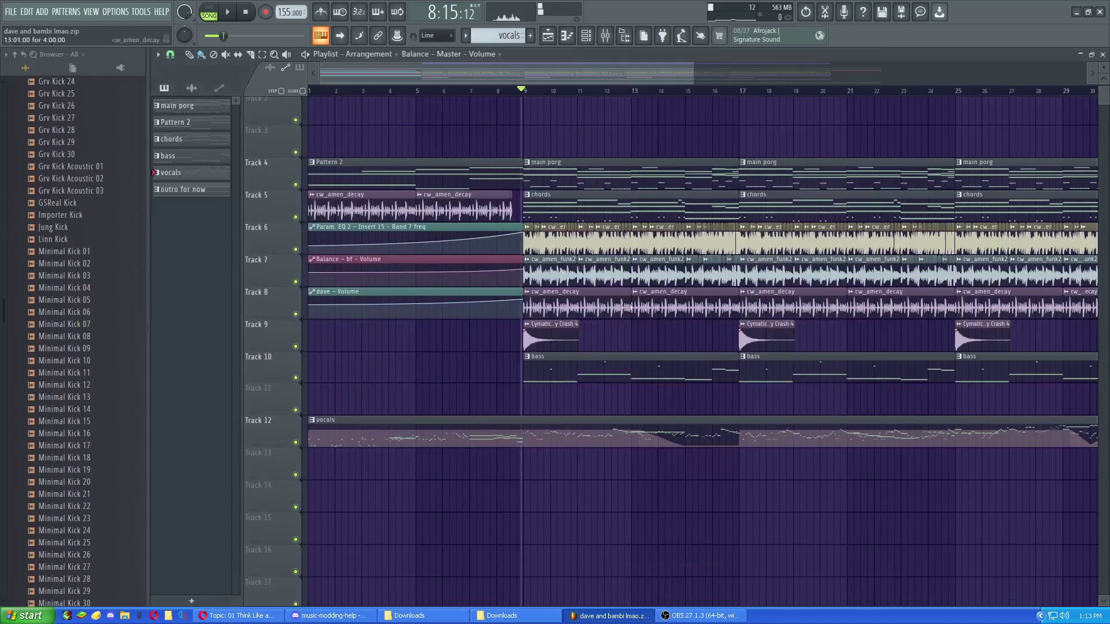
double_click(536, 427)
scroll(936, 258, "down", 5)
scroll(802, 295, "up", 1)
scroll(263, 237, "up", 6)
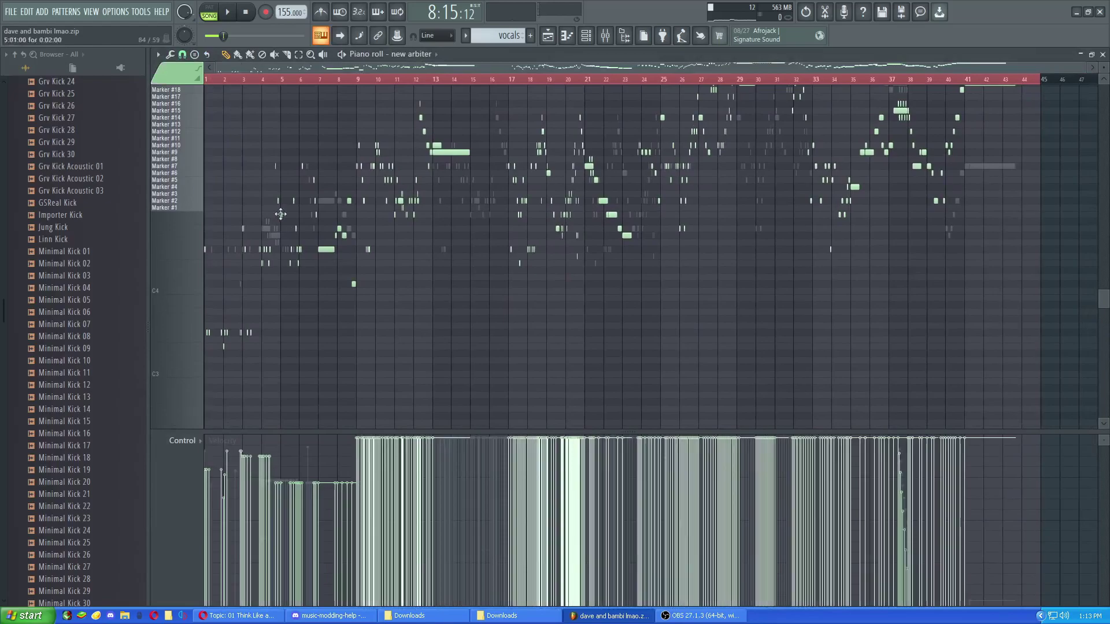
scroll(263, 236, "up", 4)
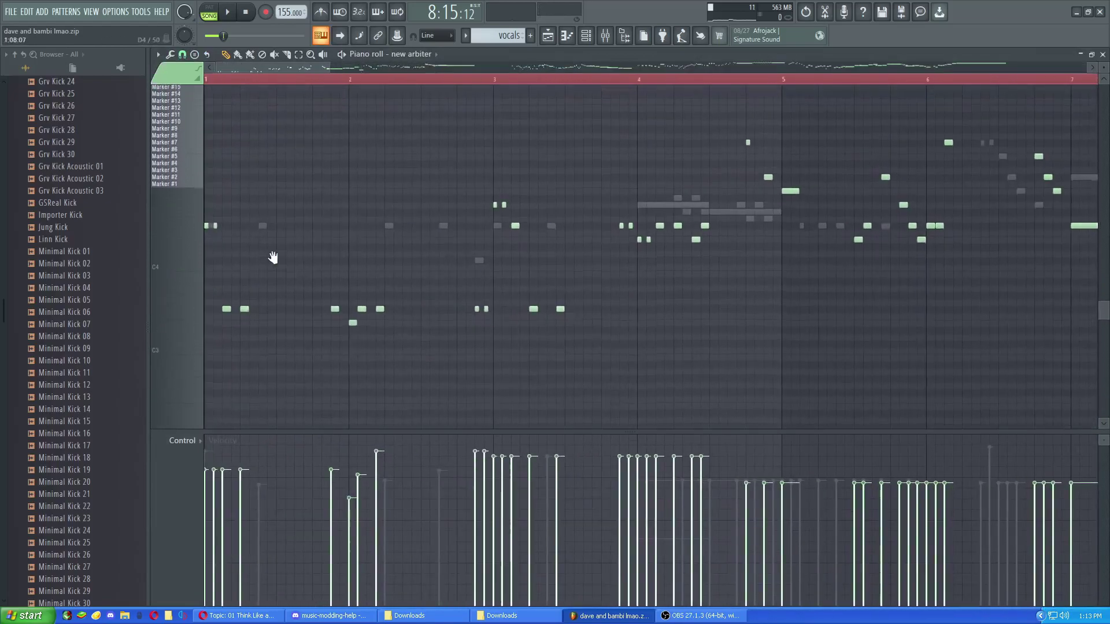
left_click_drag(1103, 67, 1103, 58)
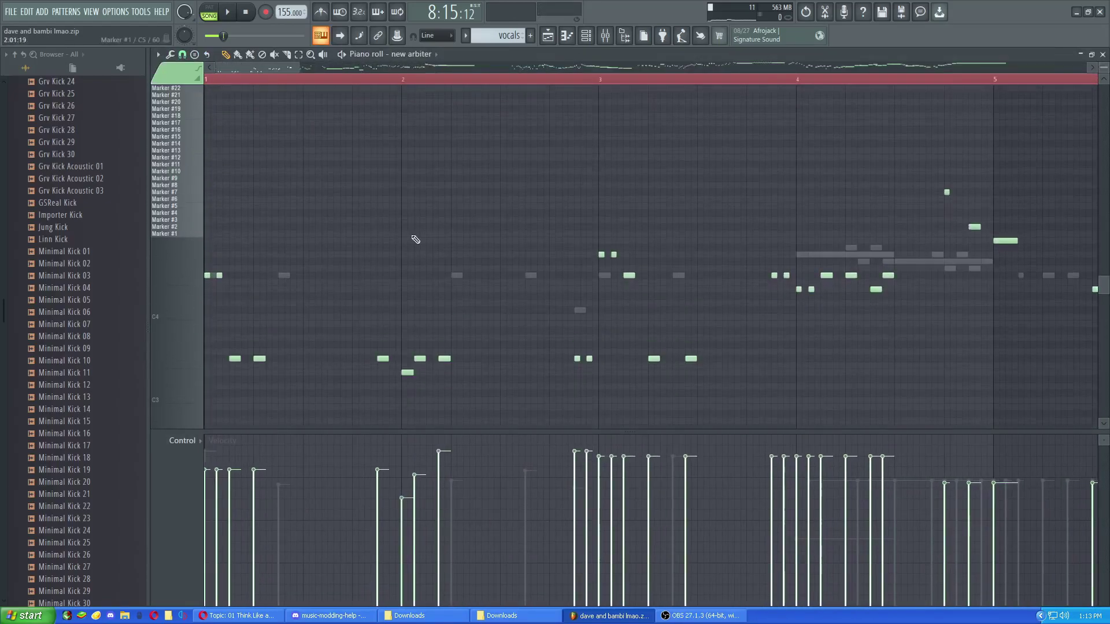
scroll(417, 241, "down", 1)
left_click_drag(399, 245, 515, 299)
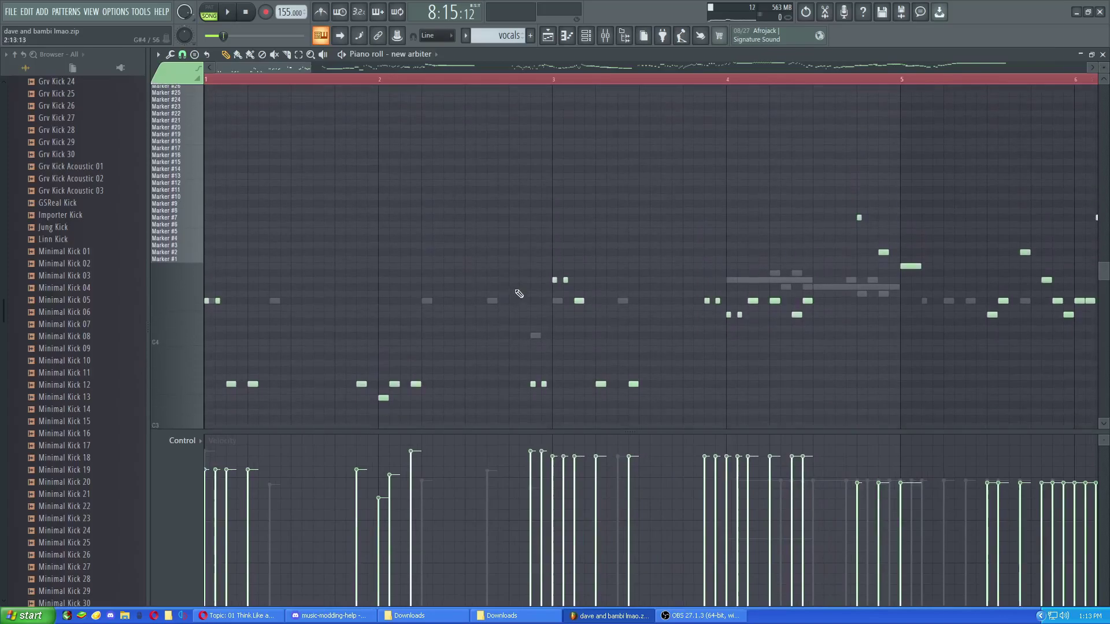
Step: Select all the vocal notes and transpose them up until the lowest note sits on Marker #1
key("ctrl+a")
scroll(330, 216, "down", 6)
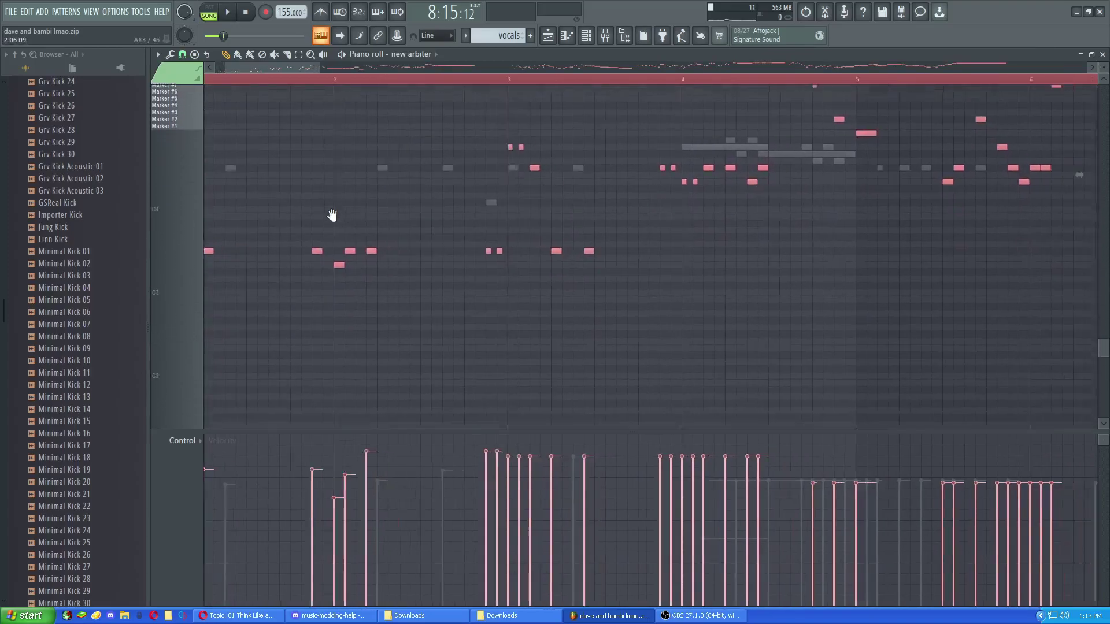
scroll(260, 241, "up", 7)
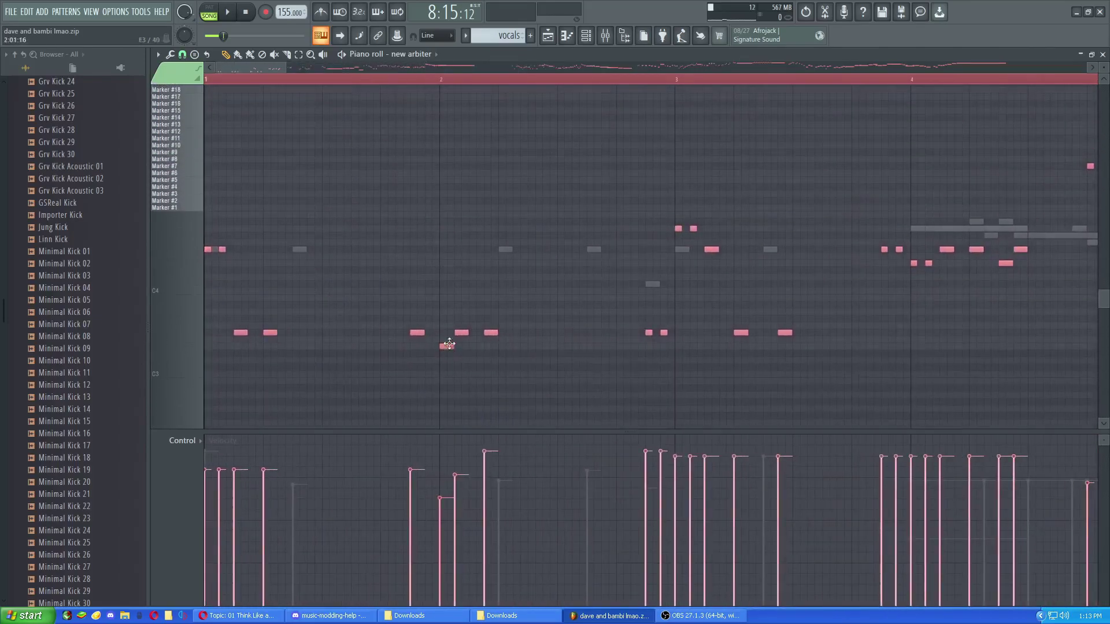
scroll(448, 209, "up", 3)
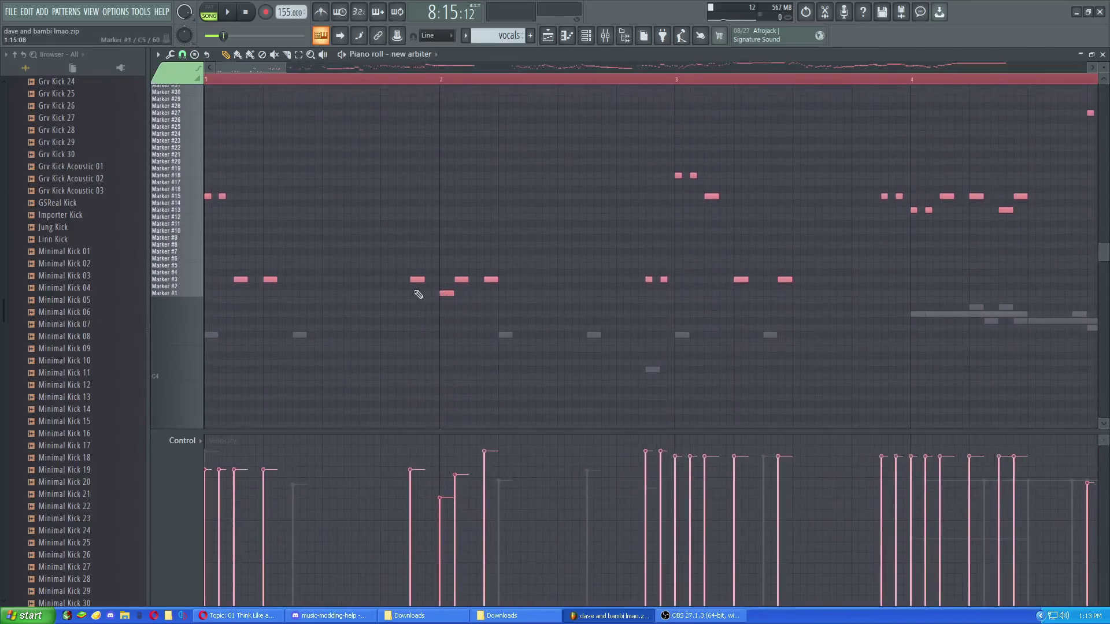
Step: Transpose all the selected notes down two semitones so the highest ones sit on Marker #40
scroll(292, 274, "down", 8)
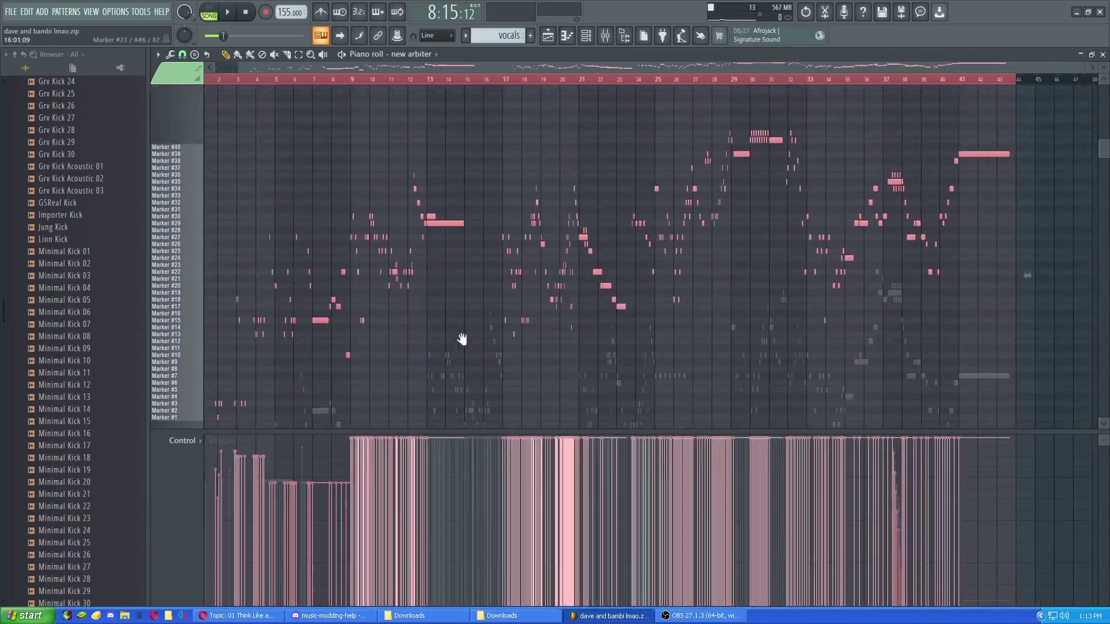
left_click_drag(623, 283, 391, 268)
scroll(405, 274, "up", 4)
left_click_drag(647, 249, 228, 211)
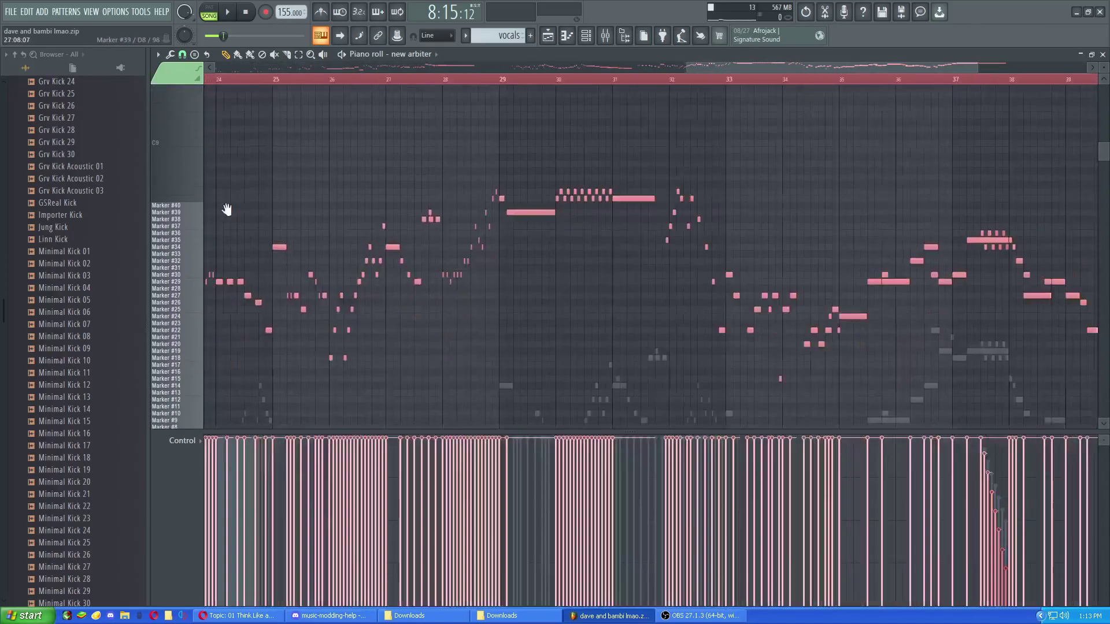
left_click_drag(688, 227, 388, 252)
scroll(388, 252, "down", 4)
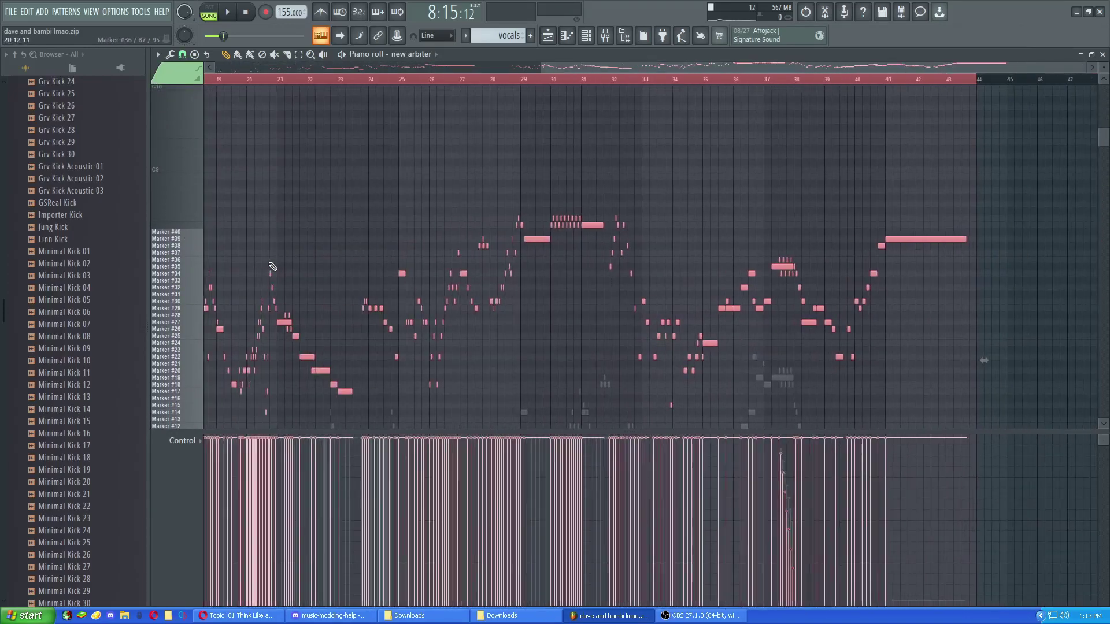
scroll(430, 285, "up", 6)
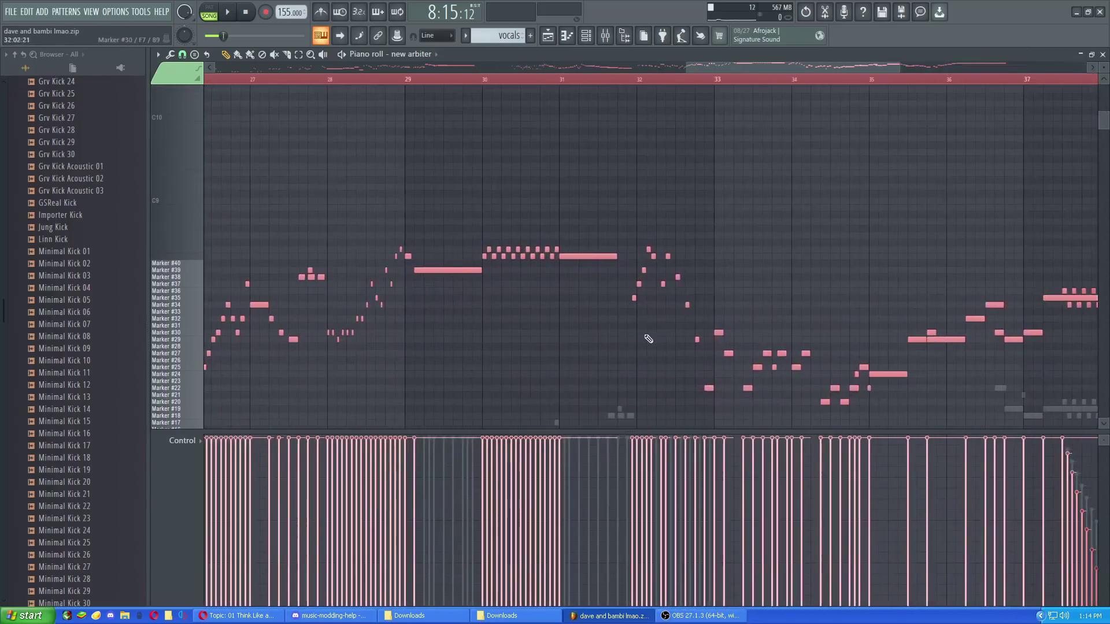
scroll(596, 336, "down", 6)
scroll(594, 329, "down", 8)
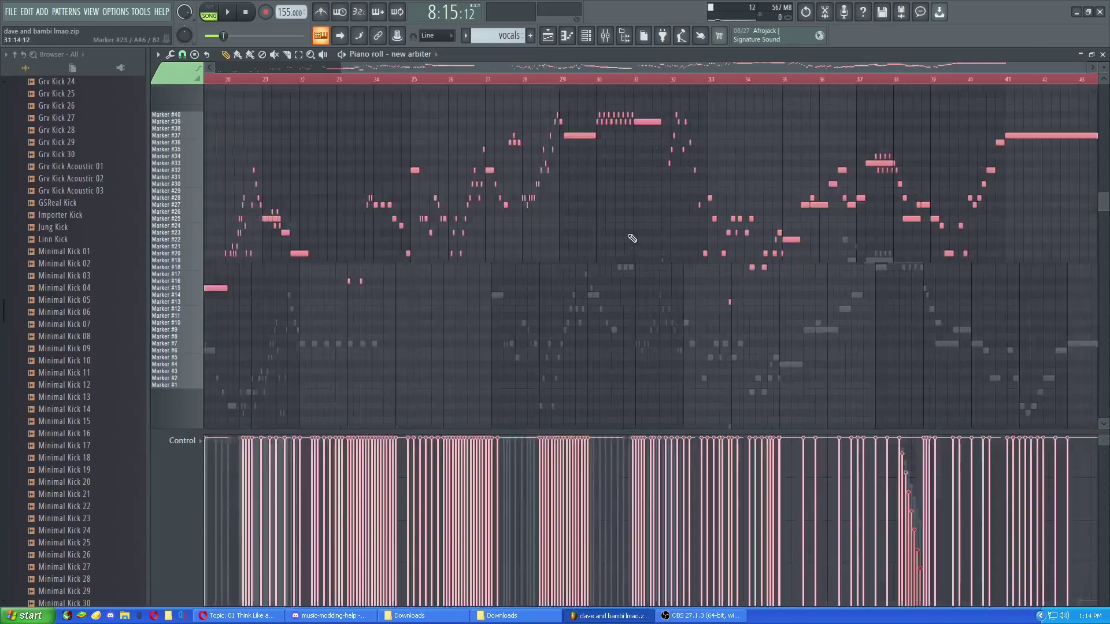
scroll(641, 254, "down", 6)
scroll(634, 164, "up", 4)
scroll(639, 201, "up", 3)
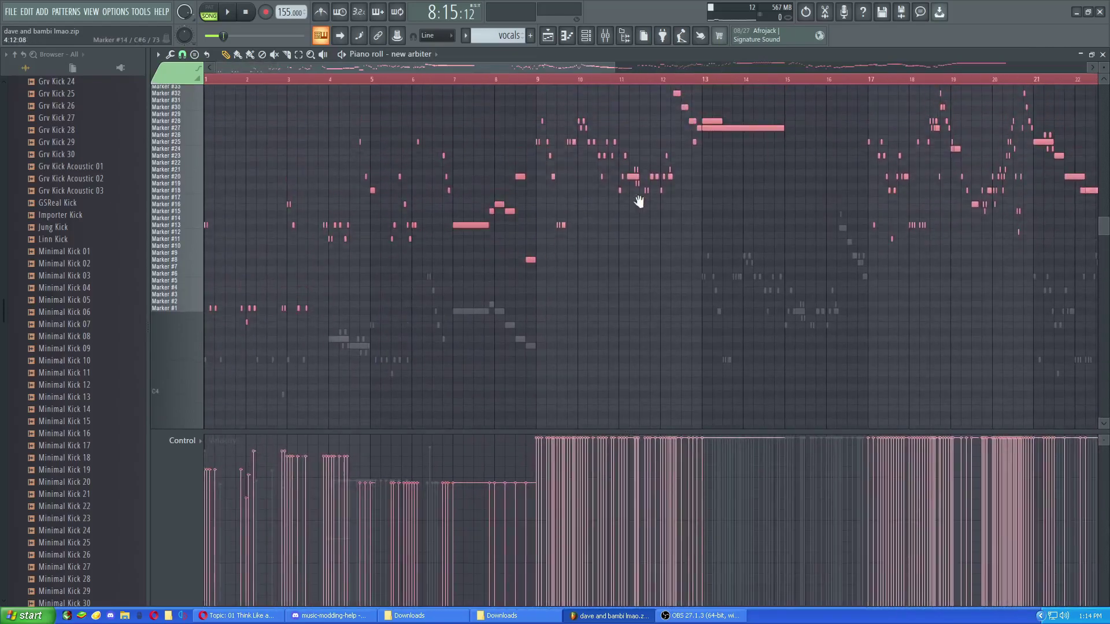
Step: Deselect the notes and play the vocals from bar 9 with the new arbiter sound
left_click(540, 81)
key("space")
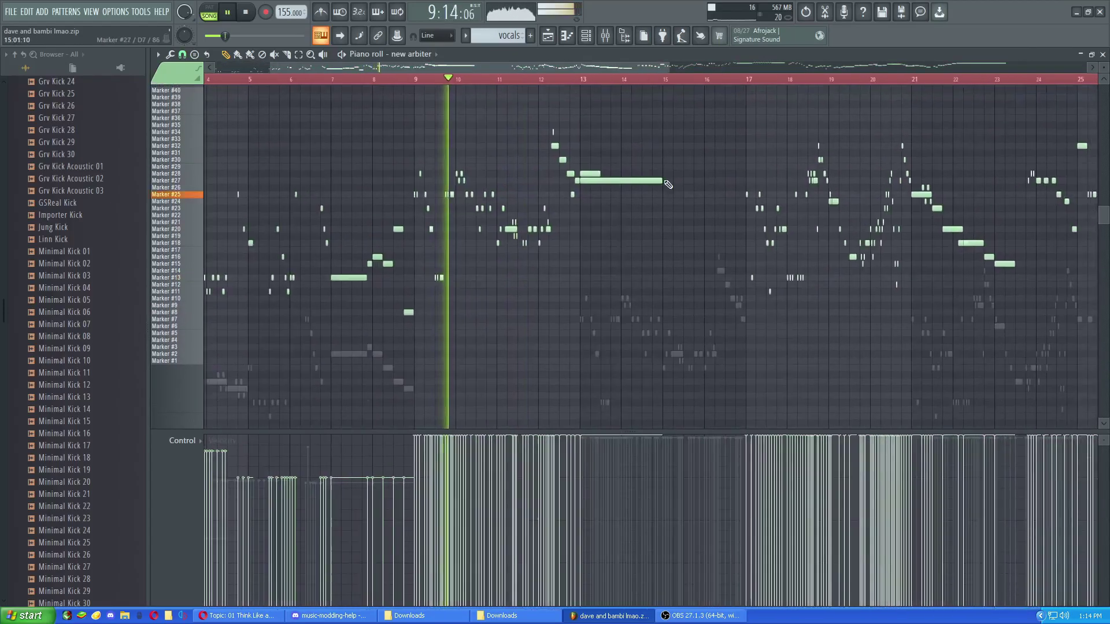
left_click_drag(672, 245, 494, 261)
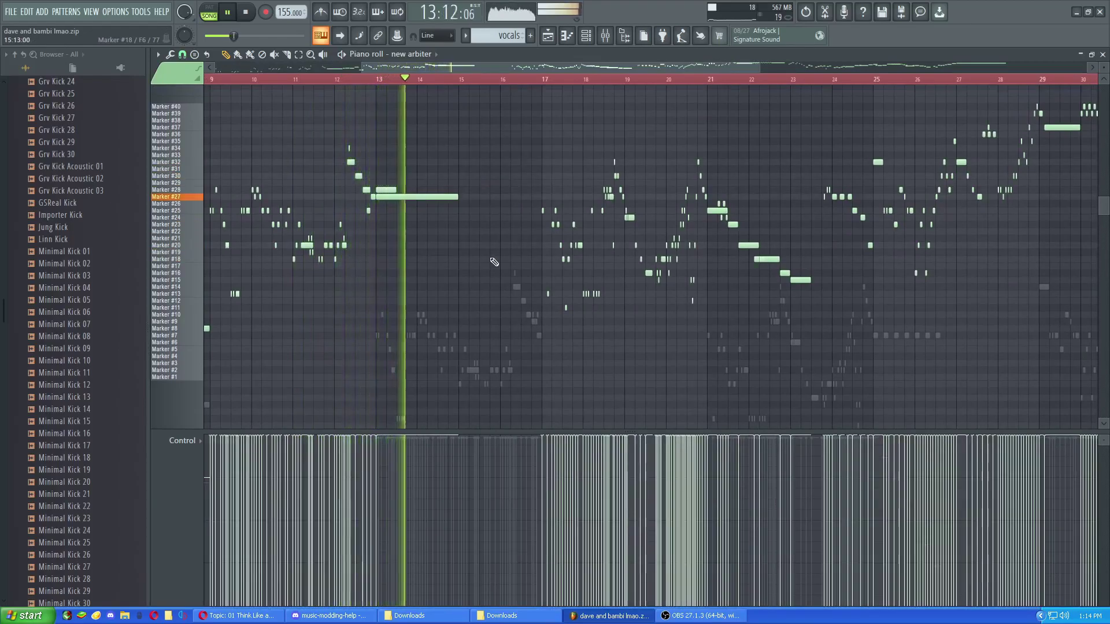
Step: Stop the playback and undo the earlier transpositions of the vocal notes
key("space")
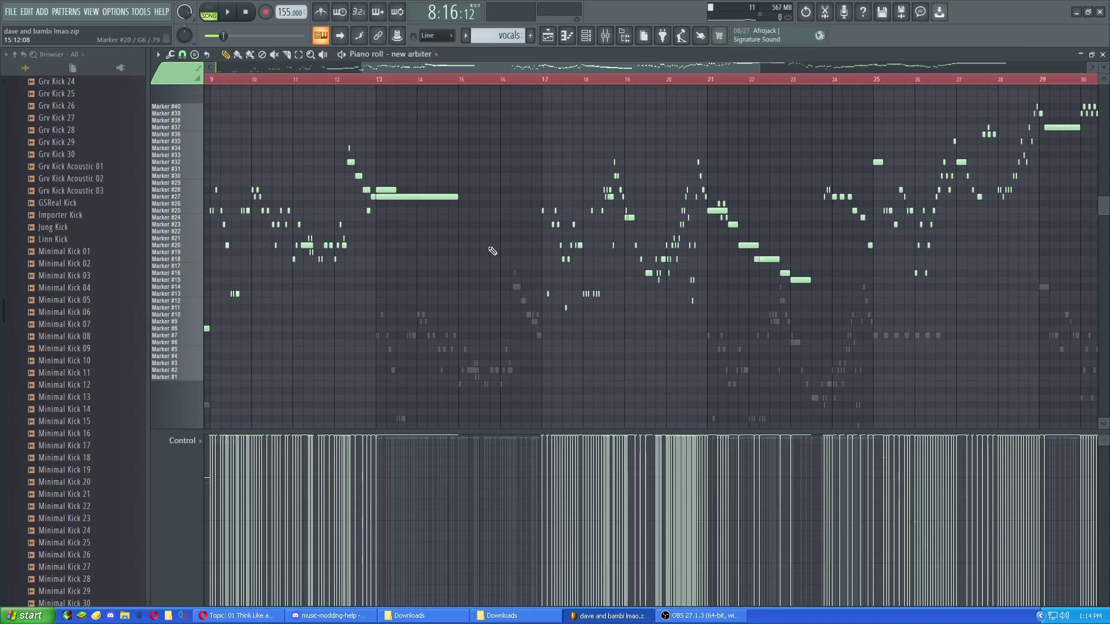
left_click_drag(587, 264, 1037, 202)
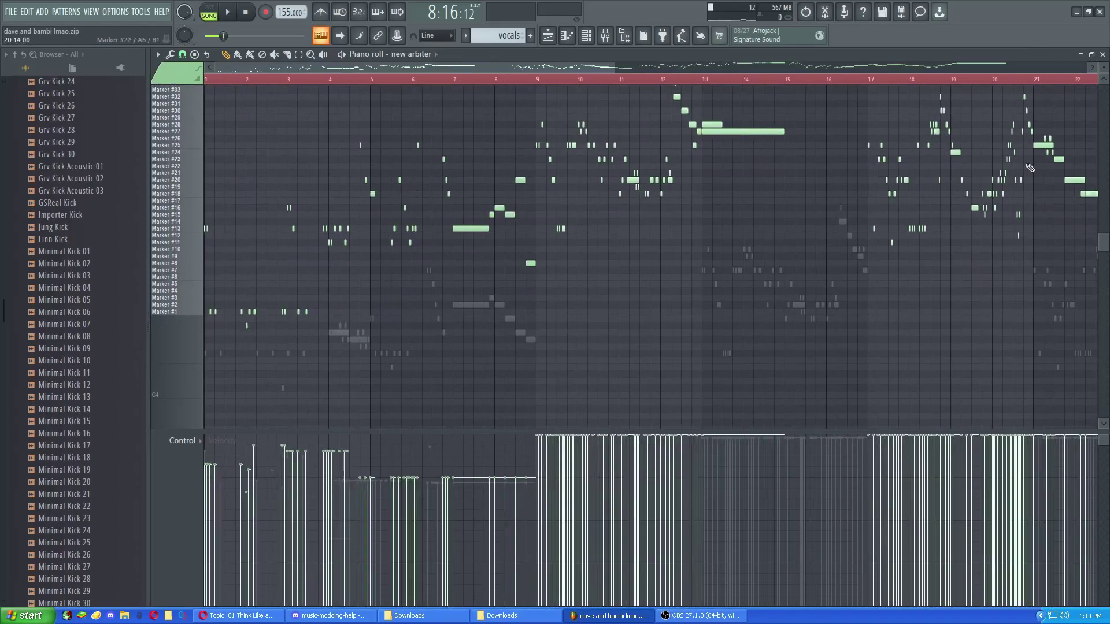
key("ctrl+alt+z")
key("ctrl+alt+z")
key("ctrl+alt+z")
key("ctrl+alt+z")
key("ctrl+alt+z")
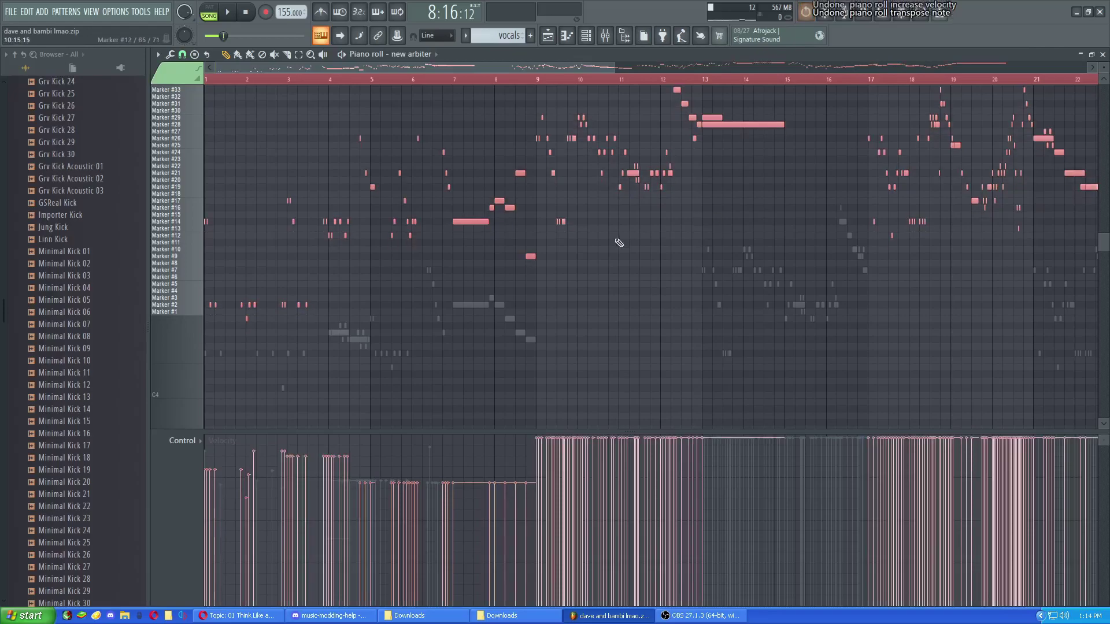
Step: Examine how the original vocal notes line up with the Slicex marker range, from the opening bars onward
left_click_drag(615, 239, 775, 9)
scroll(322, 203, "up", 4)
left_click_drag(322, 202, 763, 242)
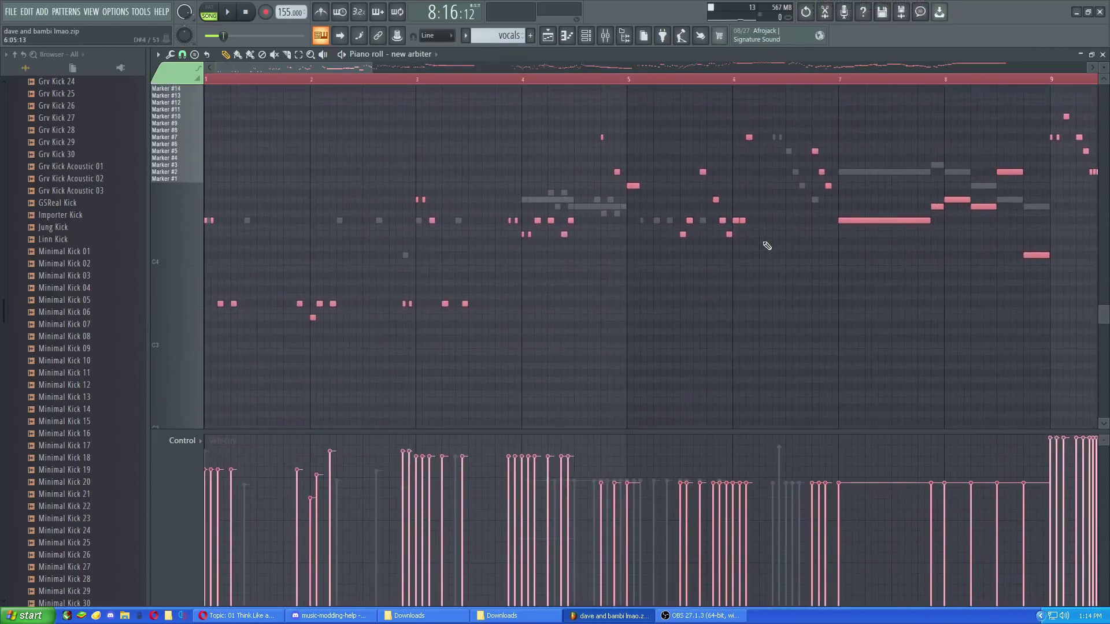
scroll(767, 246, "down", 4, "ctrl")
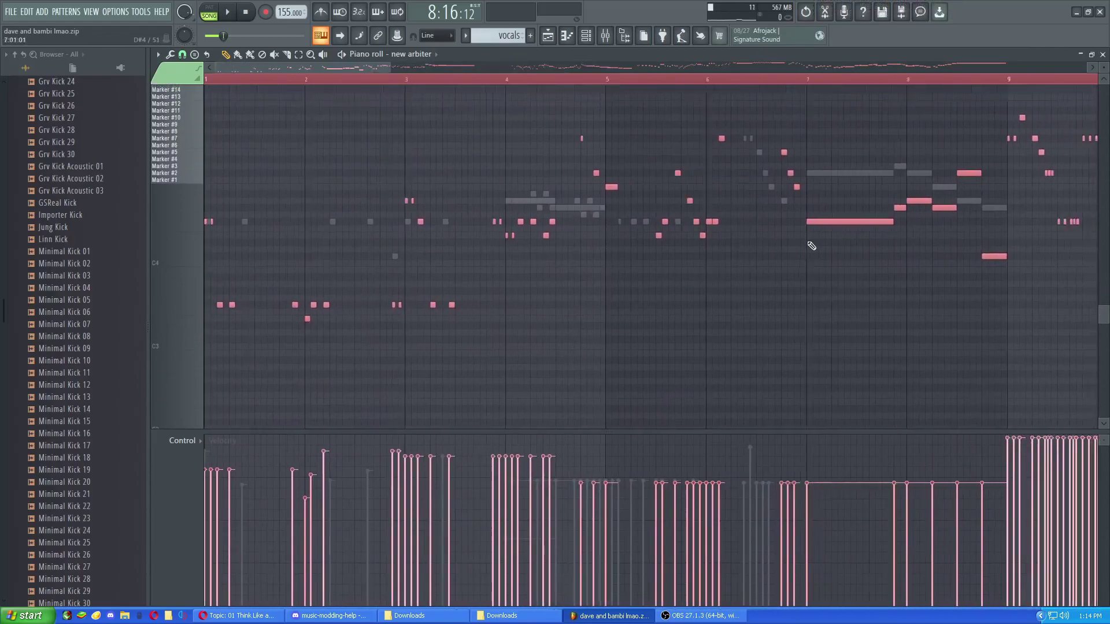
scroll(705, 255, "up", 3)
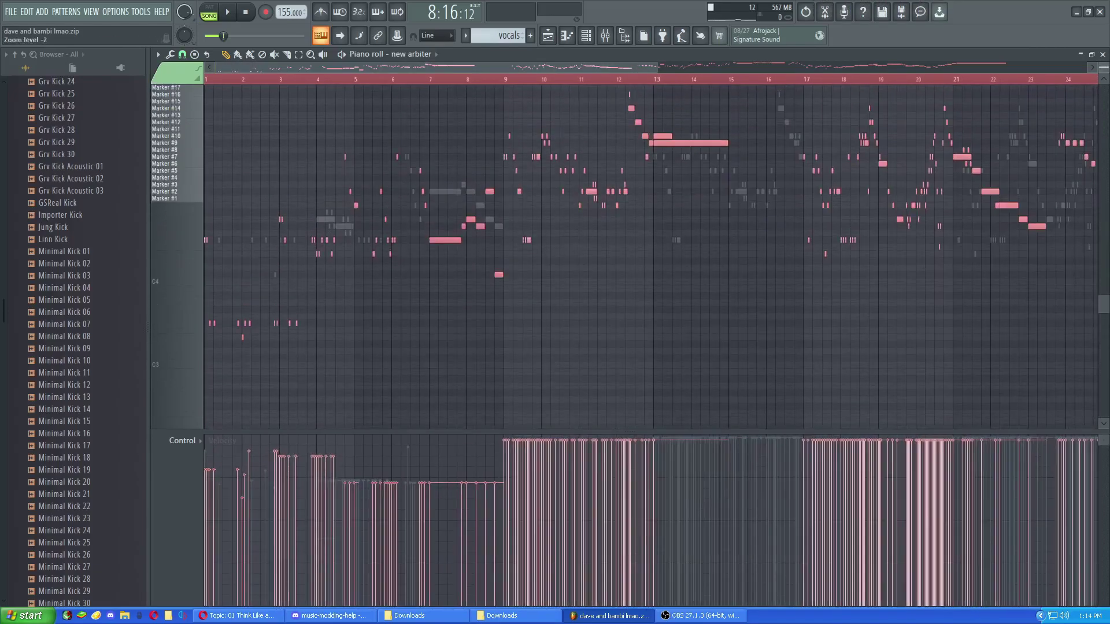
scroll(289, 211, "up", 3, "ctrl")
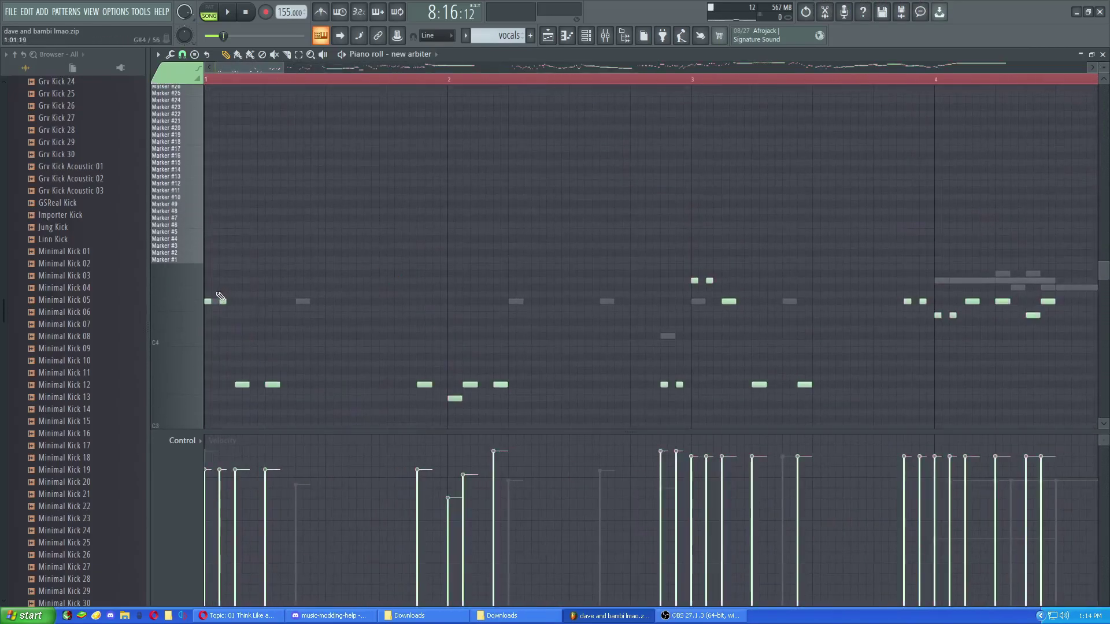
scroll(220, 296, "up", 3)
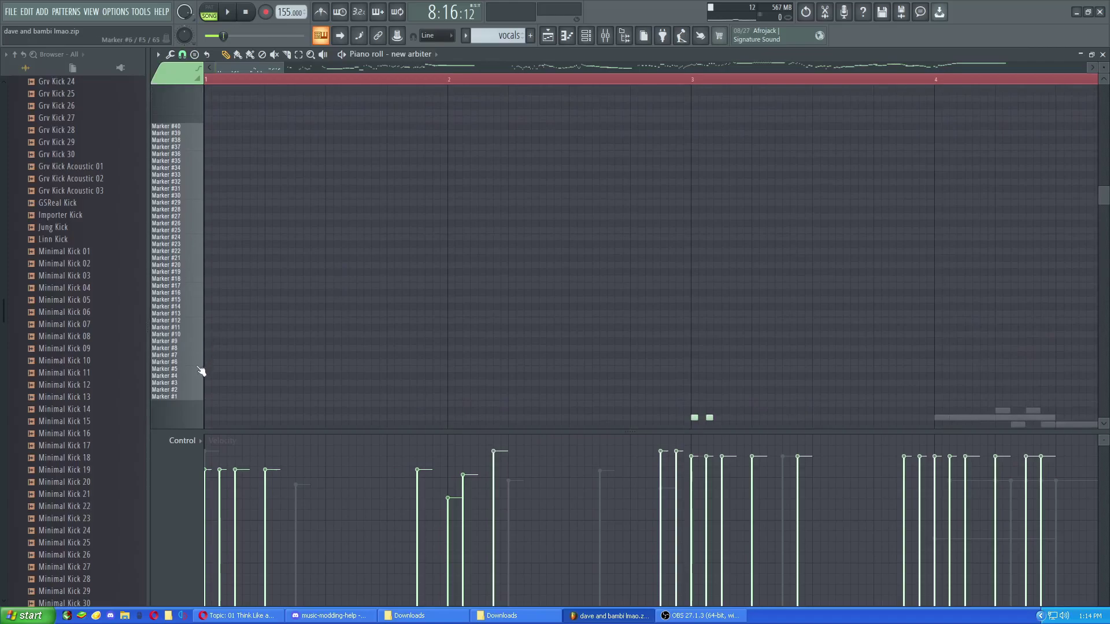
scroll(259, 239, "up", 1)
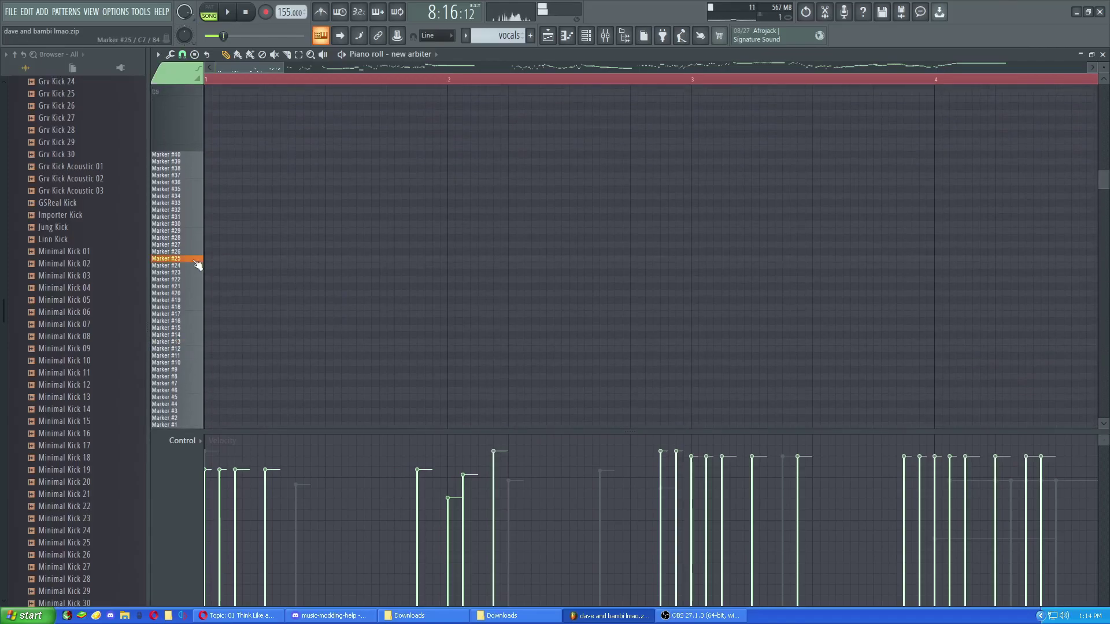
scroll(411, 136, "down", 5)
scroll(414, 218, "down", 2, "ctrl")
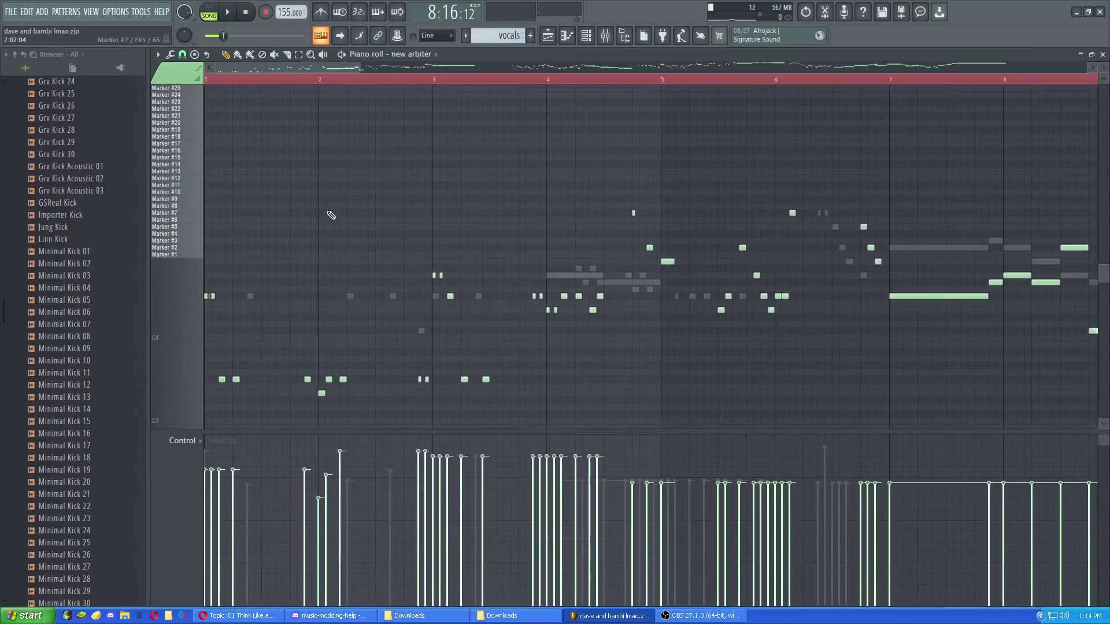
scroll(329, 208, "down", 2, "ctrl")
scroll(321, 188, "down", 2)
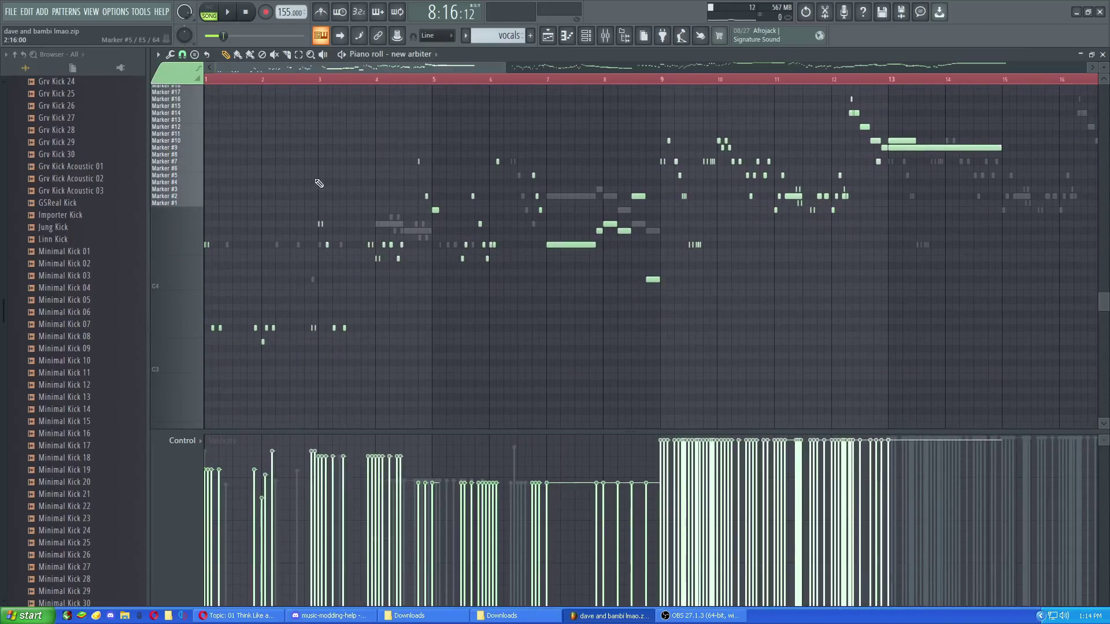
Step: Select all the vocal notes and transpose them up two octaves
key("ctrl+a")
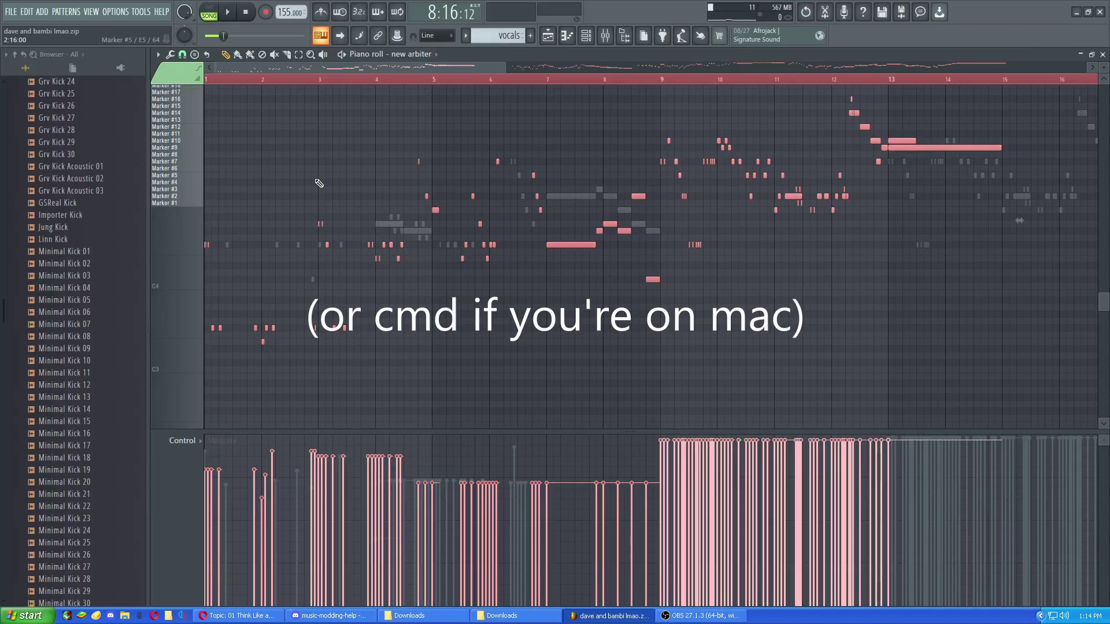
key("ctrl+Up")
key("ctrl+Up")
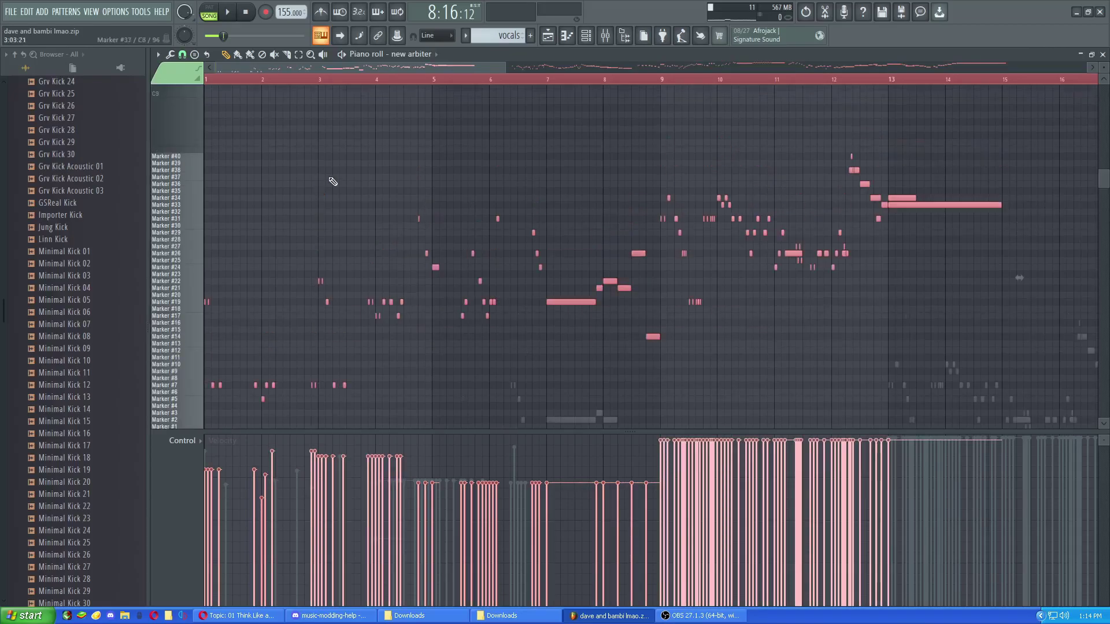
Step: Transpose all the selected notes down one octave so the bar 29 to 31 notes fit below Marker #40, and deselect them
scroll(401, 218, "down", 3)
left_click_drag(711, 238, 441, 214)
scroll(441, 215, "up", 5)
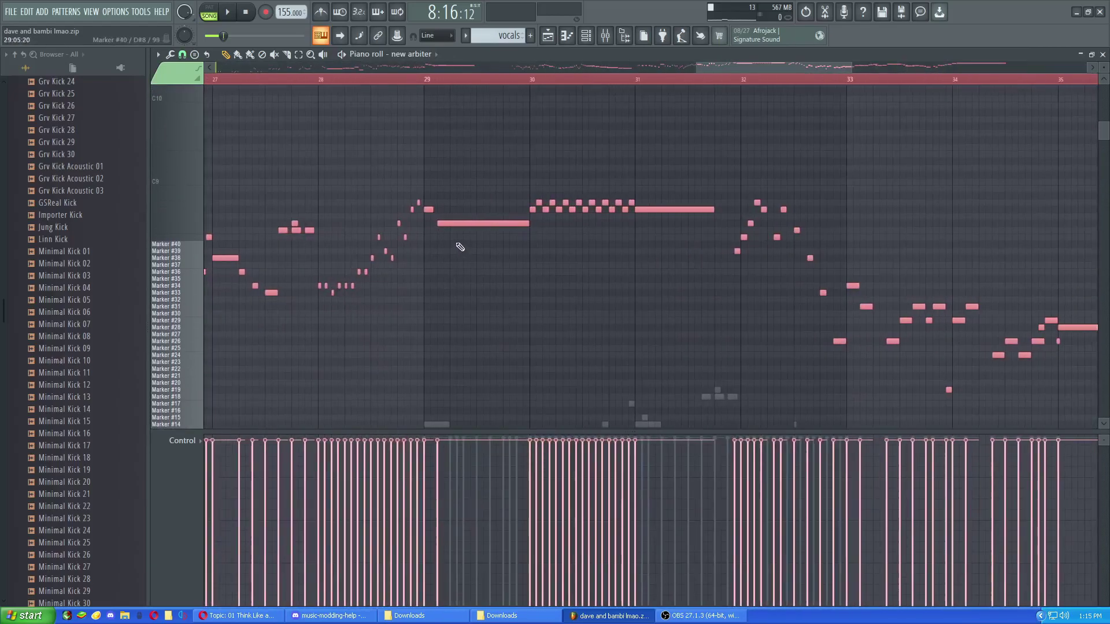
scroll(459, 245, "up", 3)
scroll(596, 211, "down", 6)
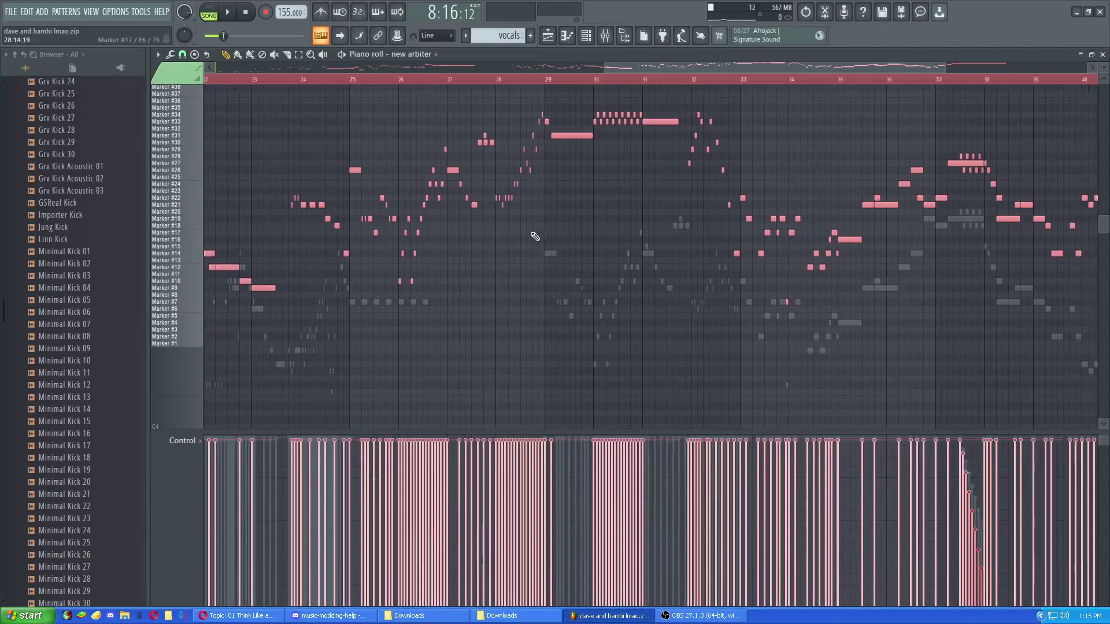
scroll(257, 273, "up", 3)
key("ctrl+d")
scroll(587, 237, "down", 5)
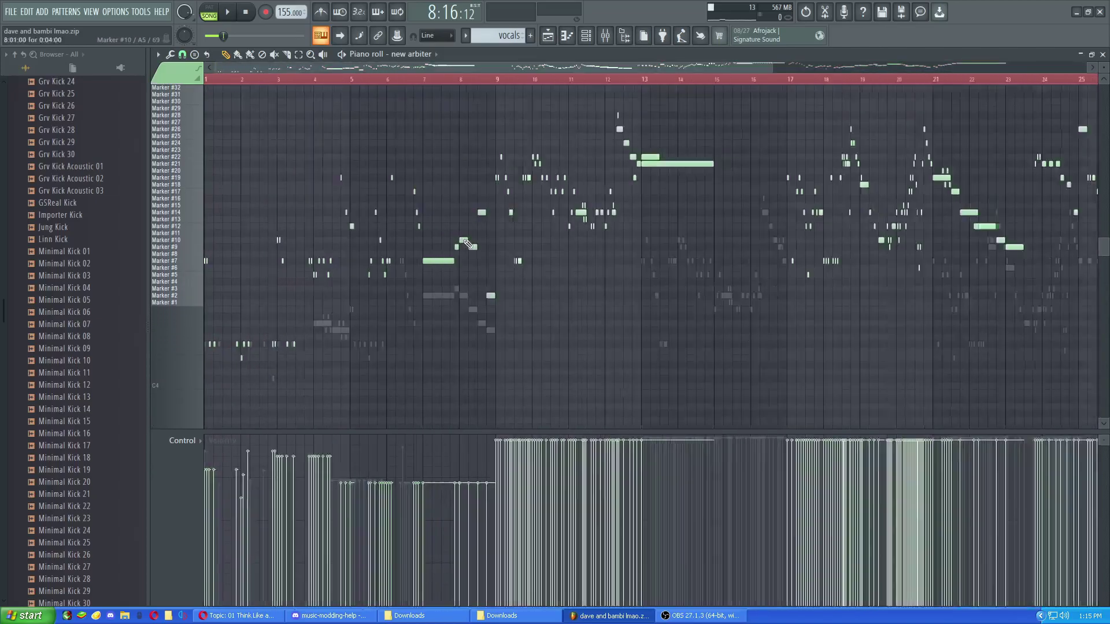
Step: Transpose the notes in bars 1 to 4 up one octave and play the vocals from bar 1
scroll(288, 276, "up", 4)
scroll(238, 276, "down", 2)
scroll(238, 272, "up", 4)
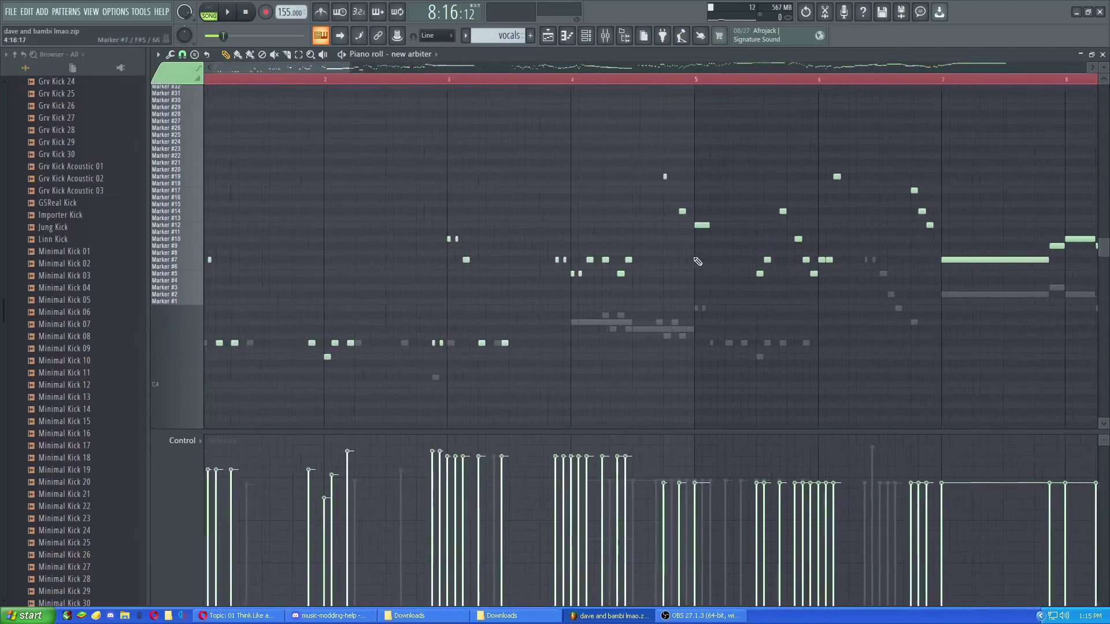
left_click_drag(665, 194, 120, 453)
key("ctrl+Up")
scroll(262, 339, "down", 5)
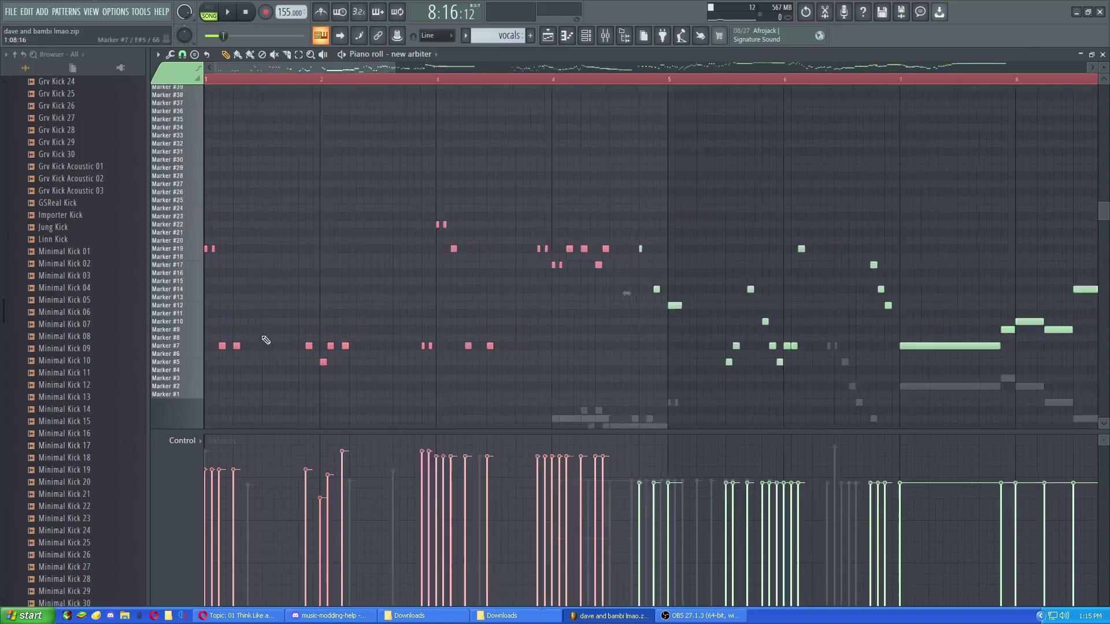
key("space")
left_click(206, 79)
scroll(397, 317, "up", 3)
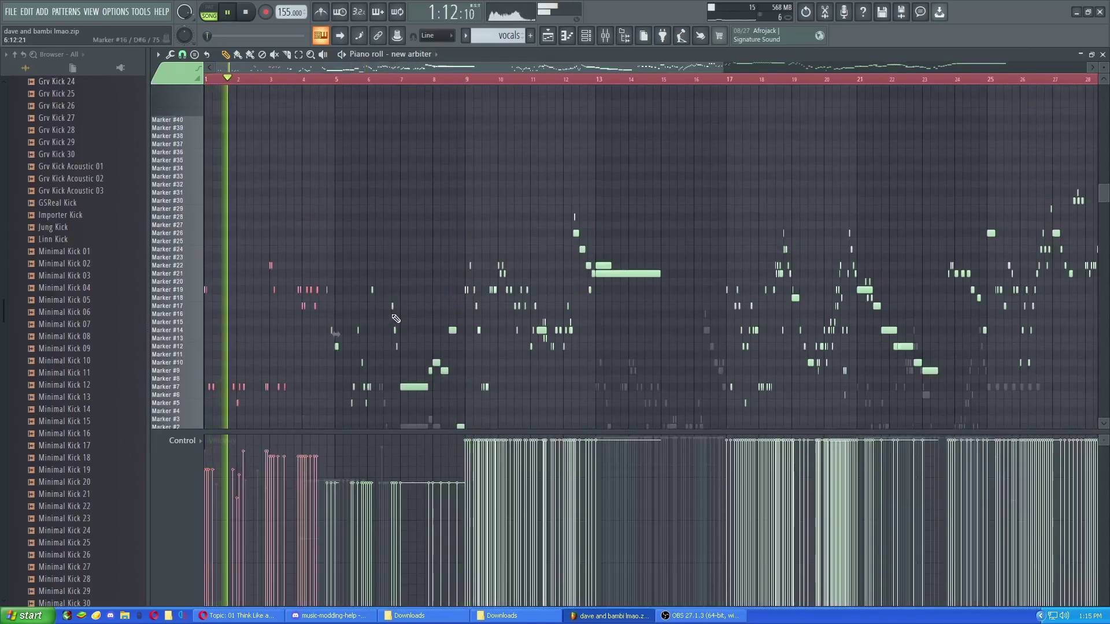
Step: Transpose the notes from the middle of bar 5 through bar 14 up one octave and deselect them
scroll(404, 322, "up", 1)
scroll(403, 322, "down", 1)
left_click_drag(702, 176, 361, 416)
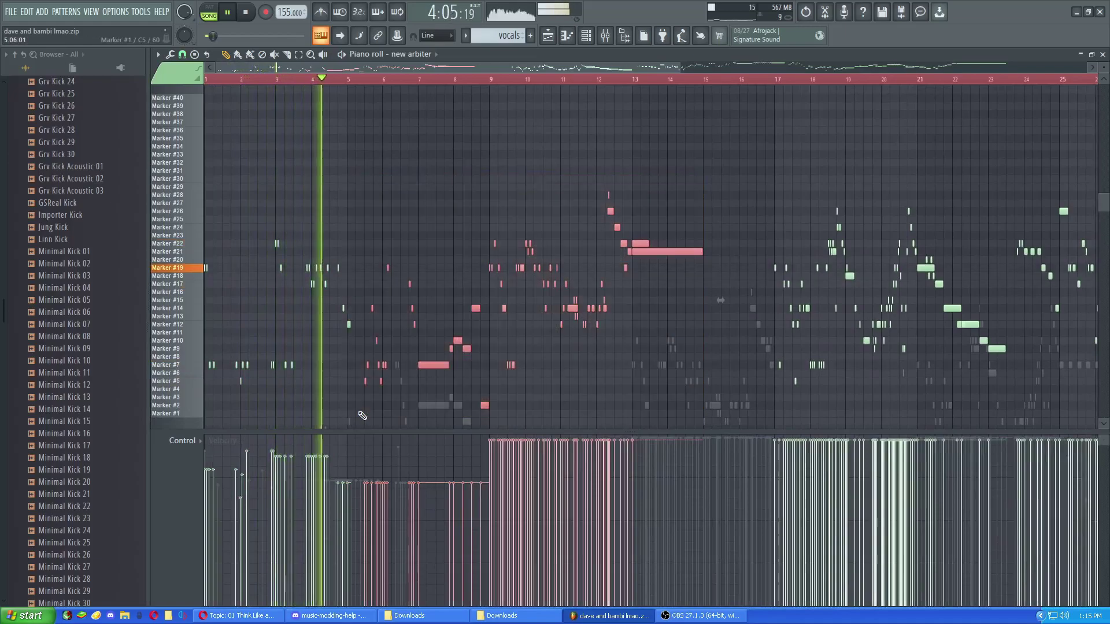
key("ctrl+Up")
scroll(372, 352, "up", 3)
right_click(521, 184)
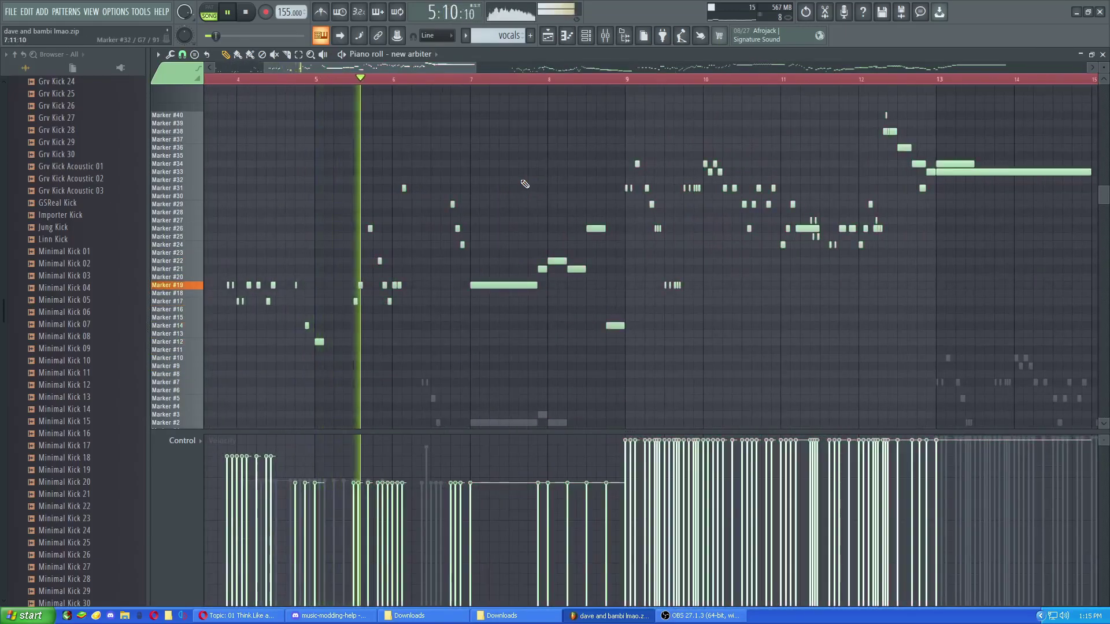
Step: Transpose the notes in bars 17 to 23 up one octave
left_click_drag(522, 180, 446, 211)
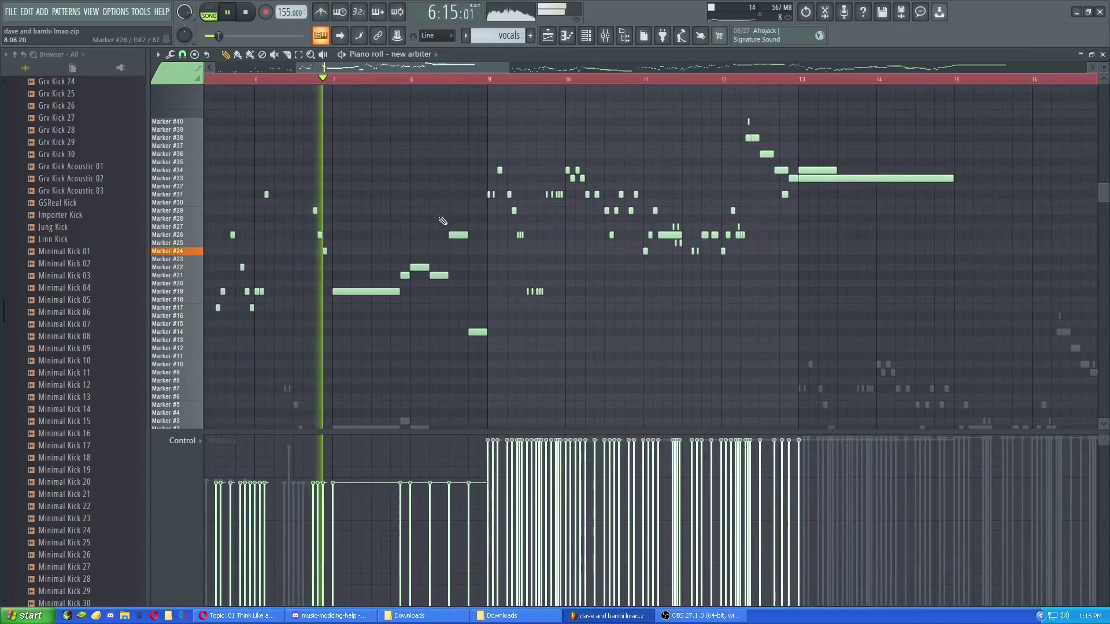
left_click_drag(609, 238, 486, 300)
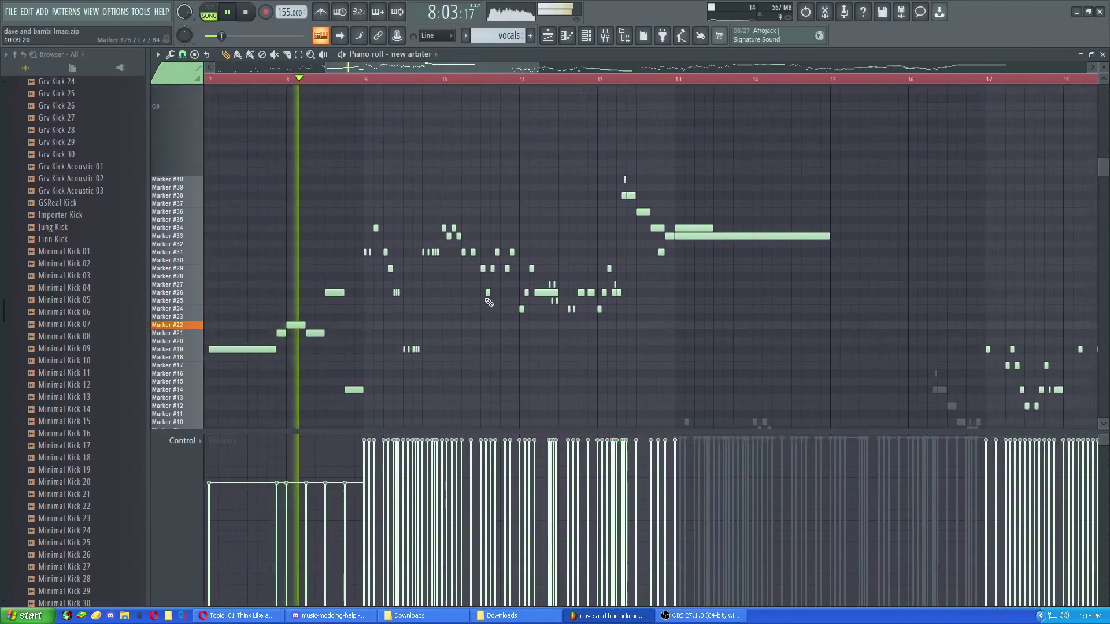
left_click_drag(637, 273, 332, 260)
scroll(389, 273, "down", 3)
scroll(520, 208, "up", 4)
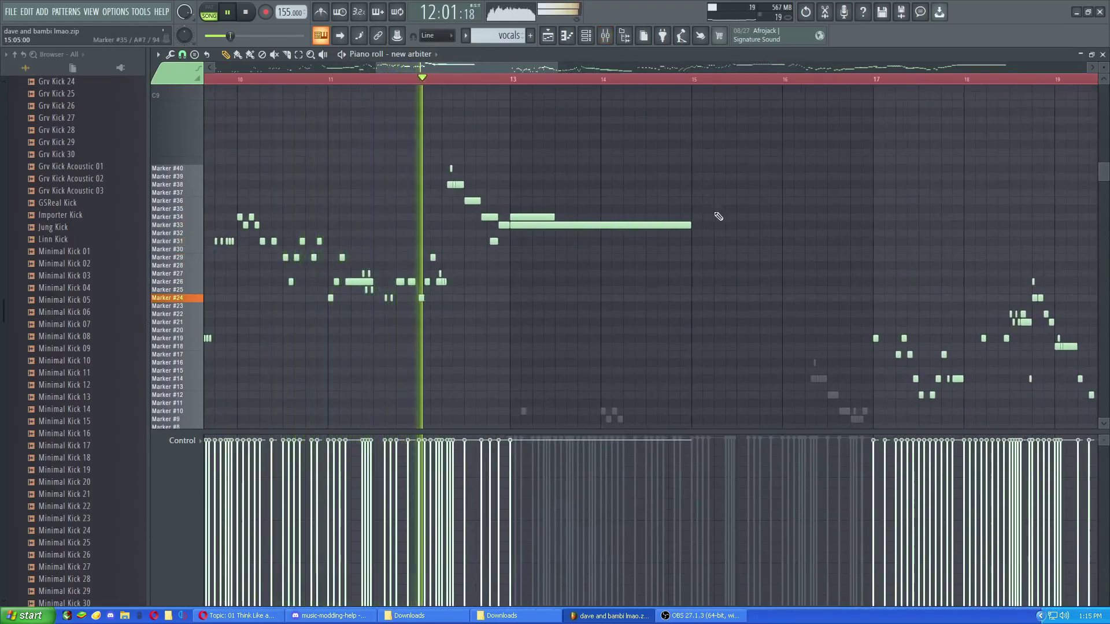
left_click_drag(774, 213, 509, 195)
scroll(509, 195, "down", 3)
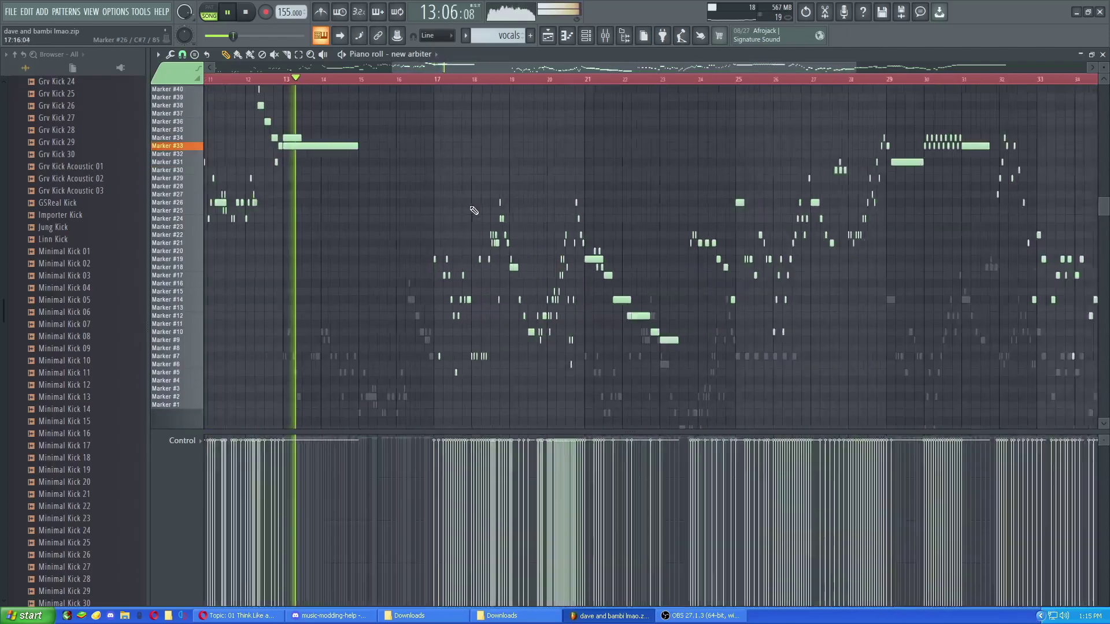
left_click_drag(374, 152, 638, 395)
key("ctrl+Up")
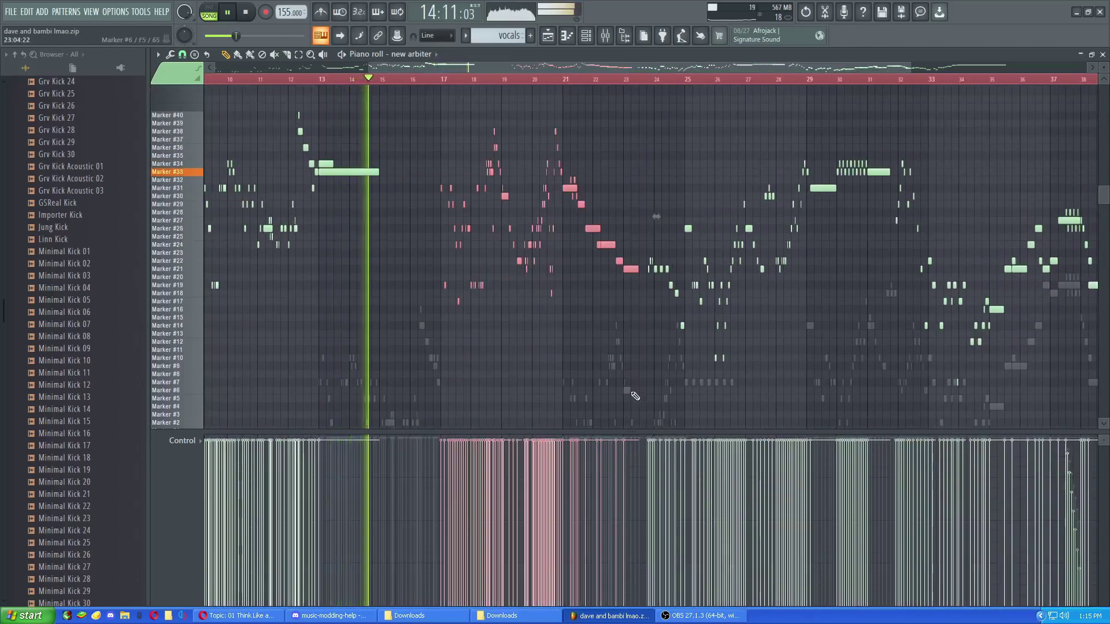
Step: Transpose the short run of notes from the end of bar 23 through bar 24 up one octave and deselect it
scroll(622, 321, "up", 4)
scroll(667, 169, "down", 3)
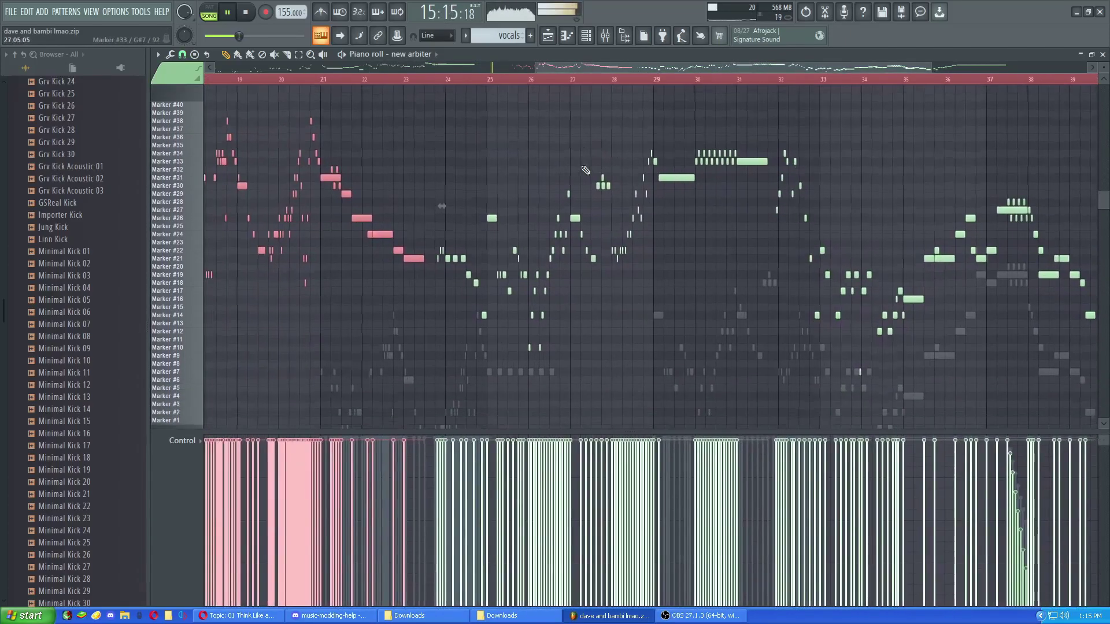
left_click_drag(428, 231, 492, 336)
key("ctrl+Up")
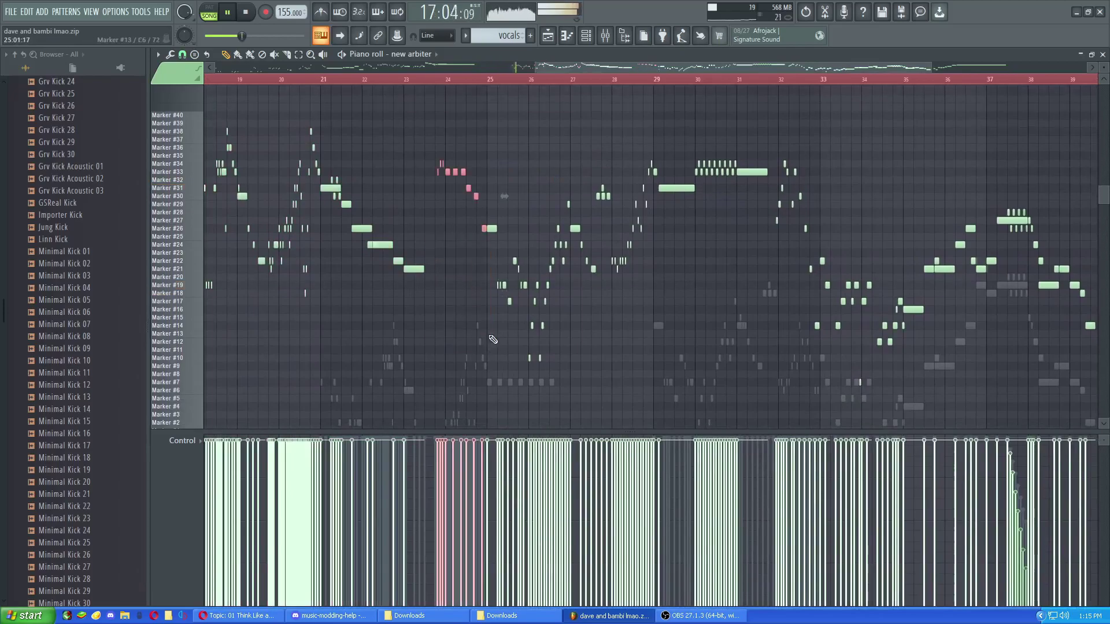
scroll(474, 285, "up", 3)
left_click_drag(474, 285, 743, 327)
key("ctrl+d")
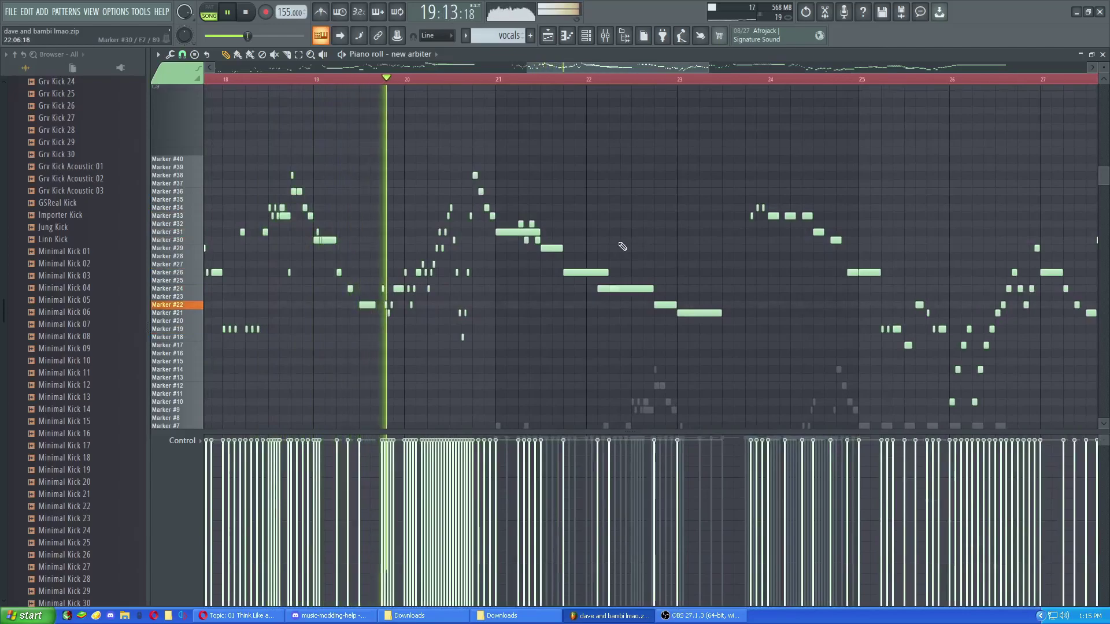
Step: Open the mixer, check the Insert 4 and dave tracks during playback, and close it
left_click_drag(597, 221, 391, 199)
scroll(476, 203, "up", 3)
left_click_drag(485, 228, 396, 278)
left_click(604, 35)
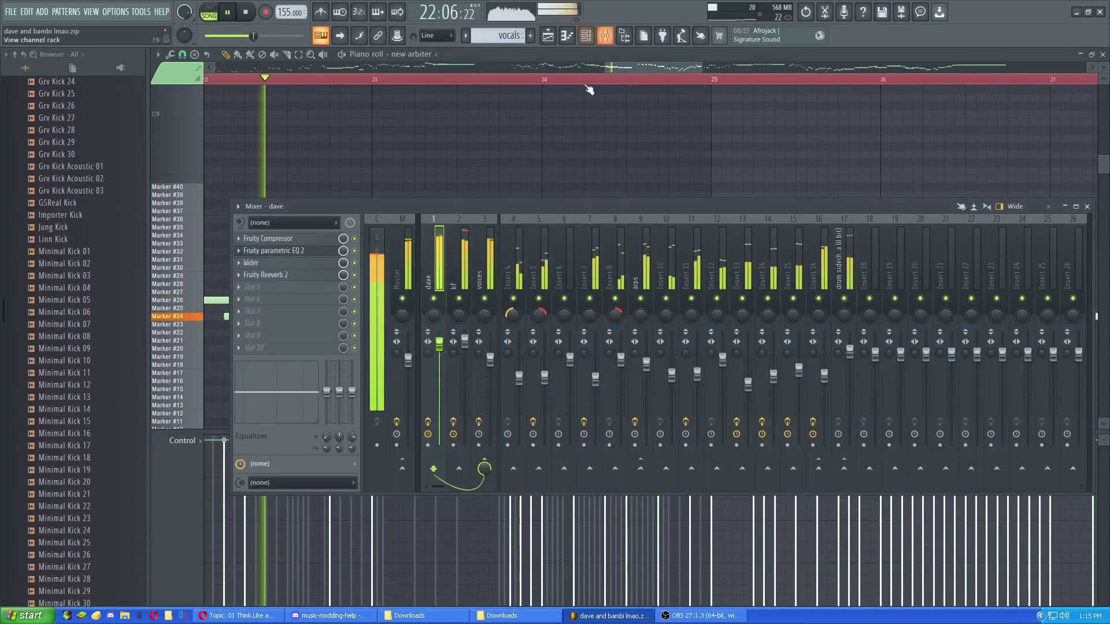
left_click(513, 272)
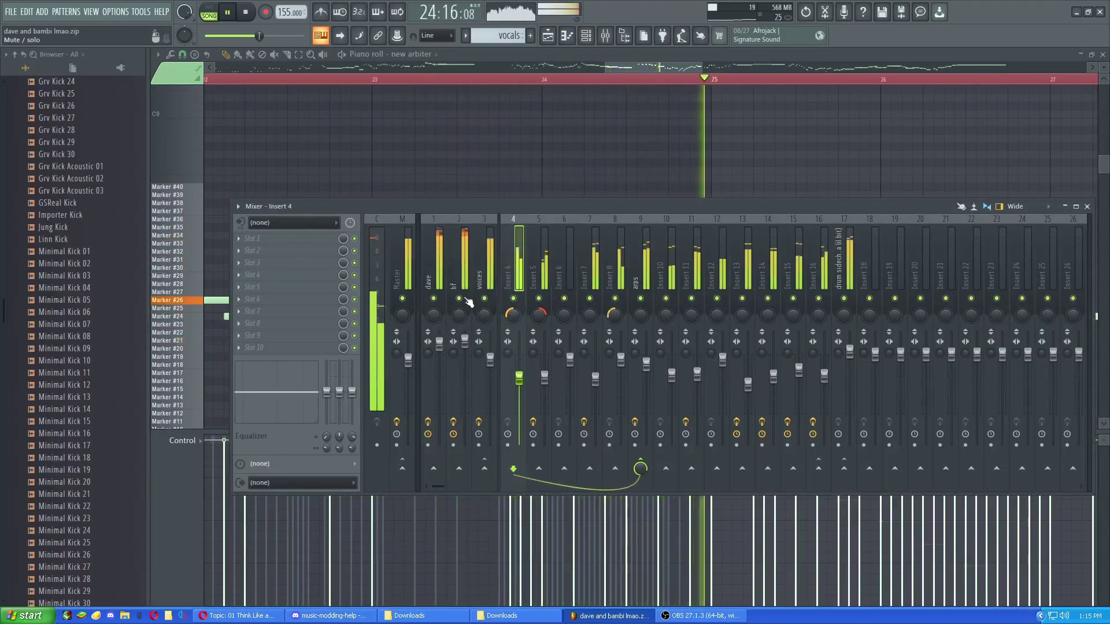
left_click(437, 303)
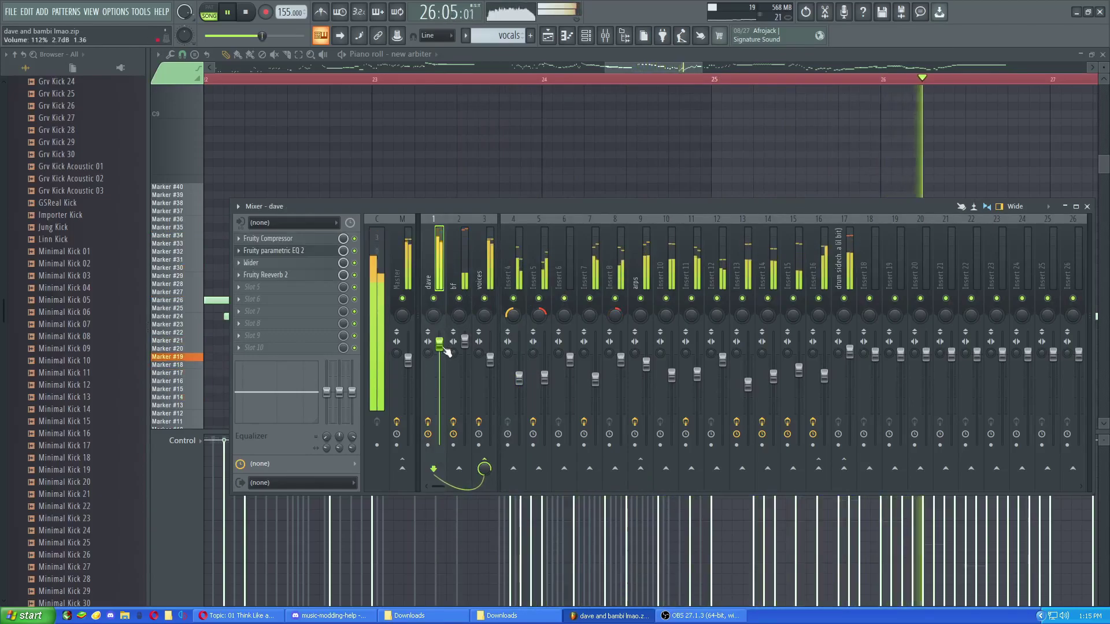
key("F9")
Step: Transpose the notes in bars 25 to 28 up one octave and play from bar 25
scroll(573, 201, "down", 4)
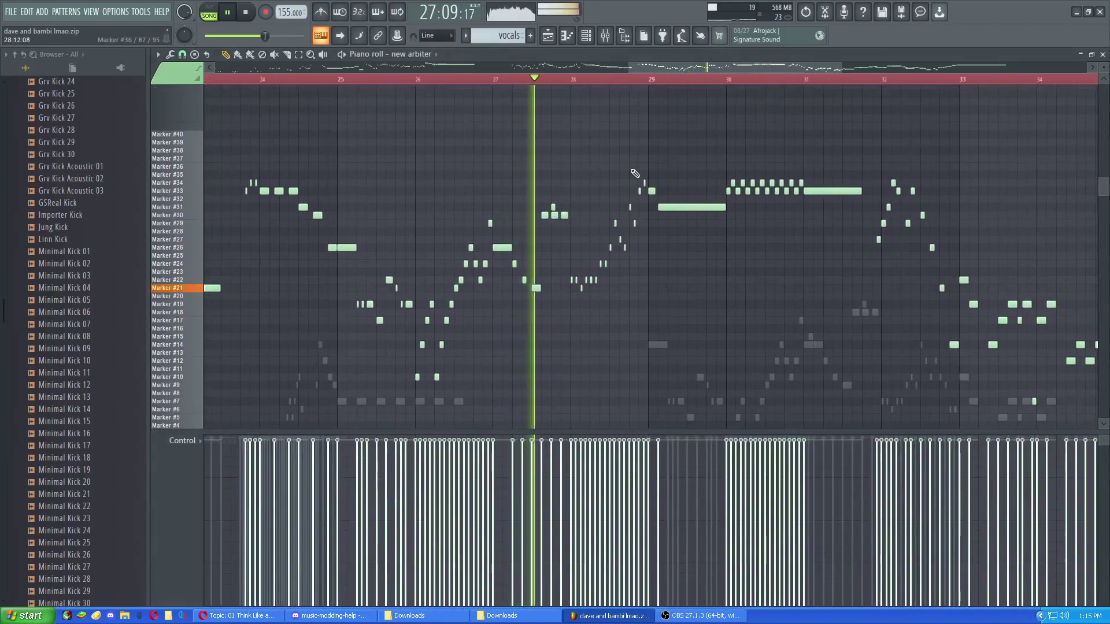
left_click_drag(638, 165, 349, 390)
key("ctrl+Up")
left_click(341, 80)
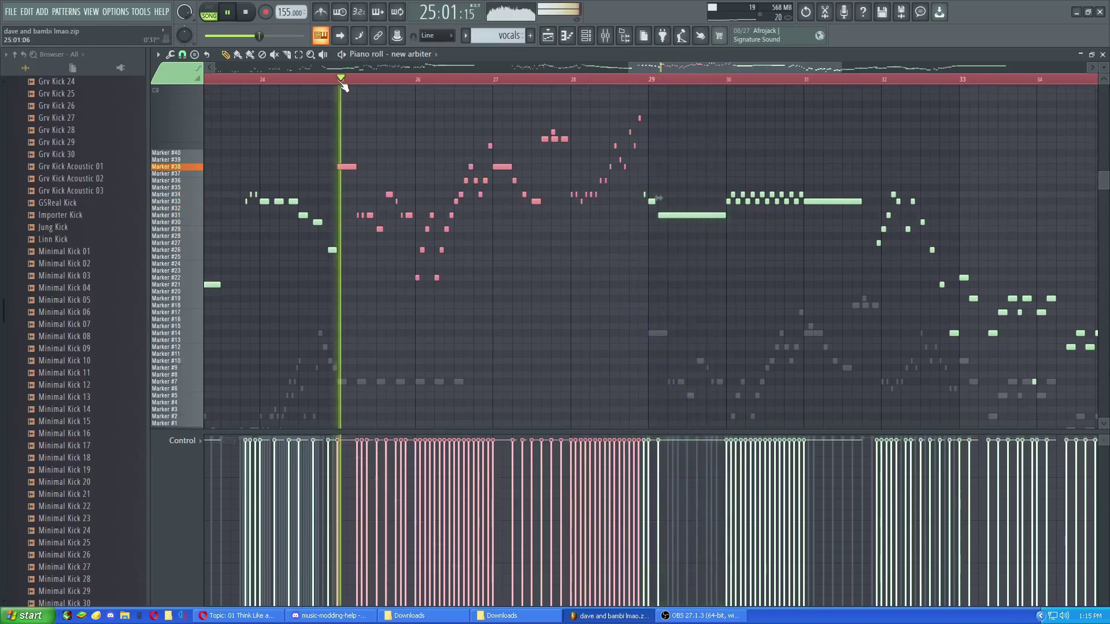
Step: Split the out-of-range note at the end of bar 26, keeping a short E8 sliver and lowering the remainder to Marker #40
scroll(393, 160, "up", 3)
left_click_drag(459, 145, 318, 207)
scroll(455, 186, "up", 3)
key("ctrl+d")
left_click_drag(718, 175, 574, 219)
scroll(539, 261, "up", 1)
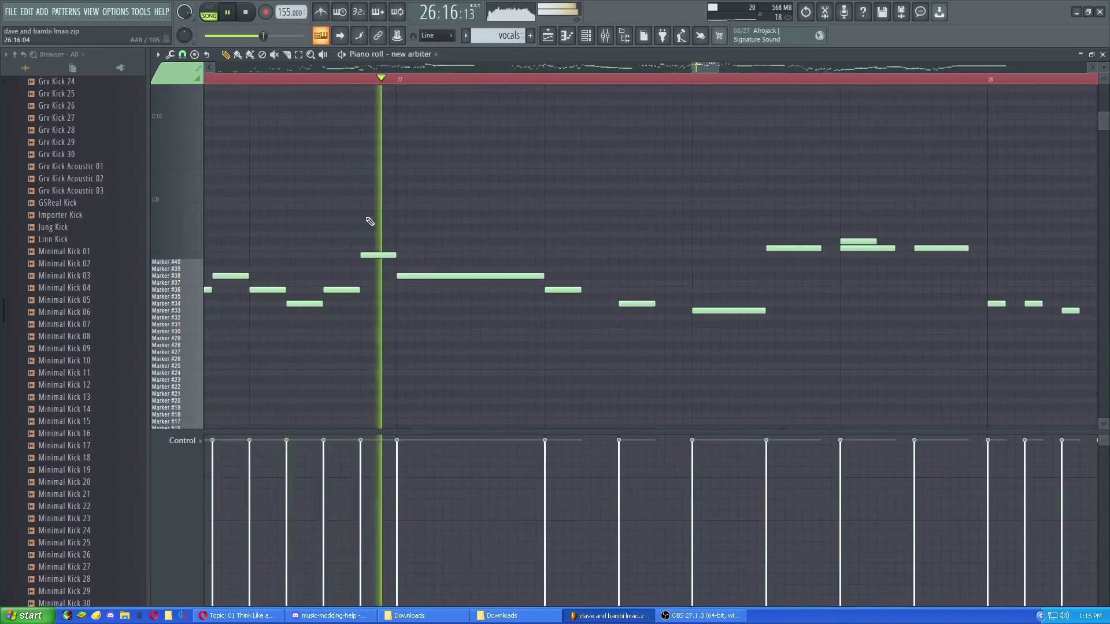
key("space")
scroll(373, 243, "up", 3)
left_click_drag(351, 281, 411, 245)
scroll(412, 245, "up", 3)
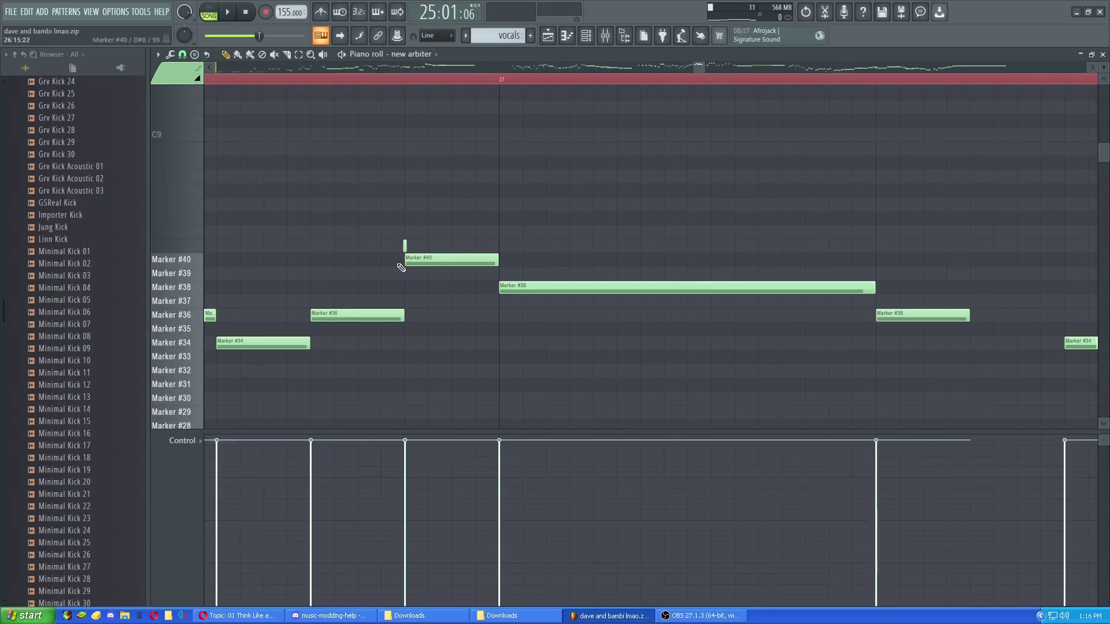
scroll(401, 268, "up", 1)
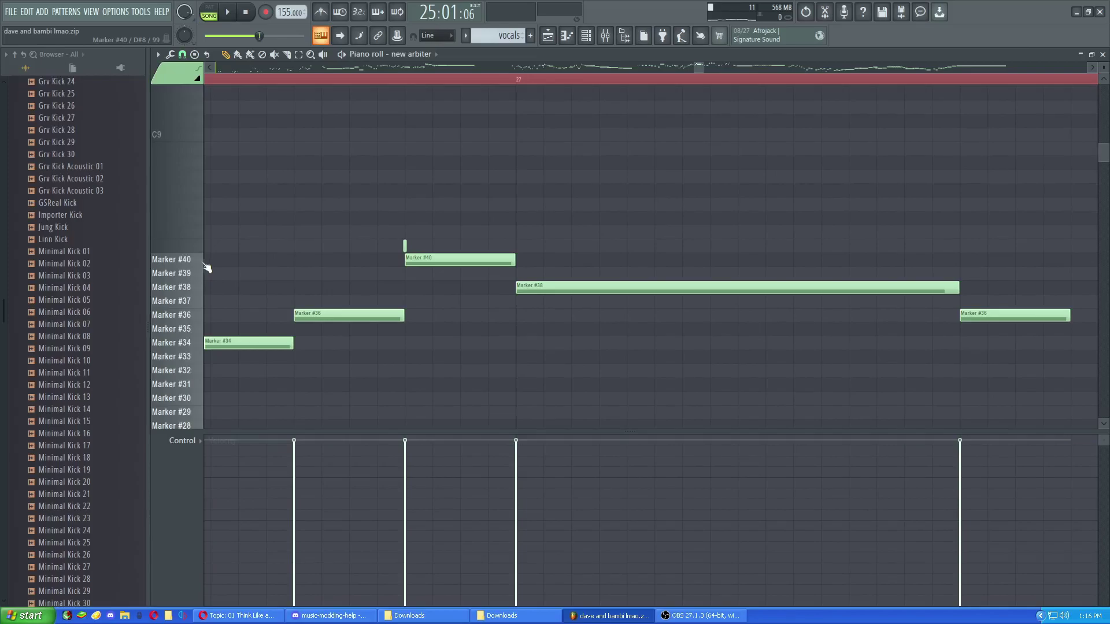
key("space")
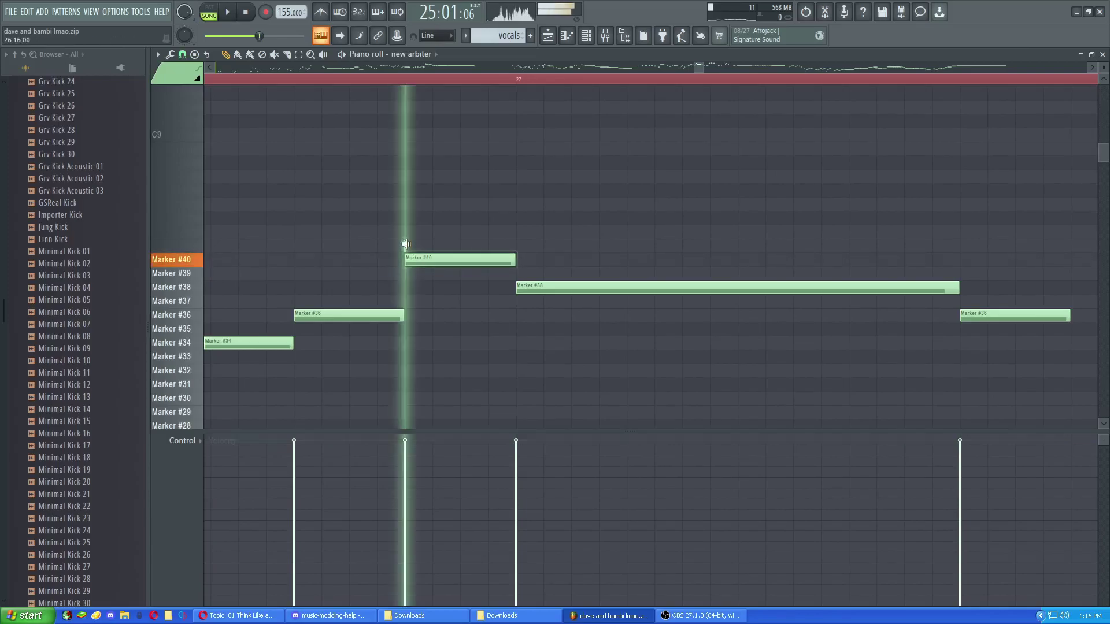
Step: Lower the first F8 note in bar 27 to Marker #40, leaving a short F8 sliver at its start
scroll(405, 246, "down", 2)
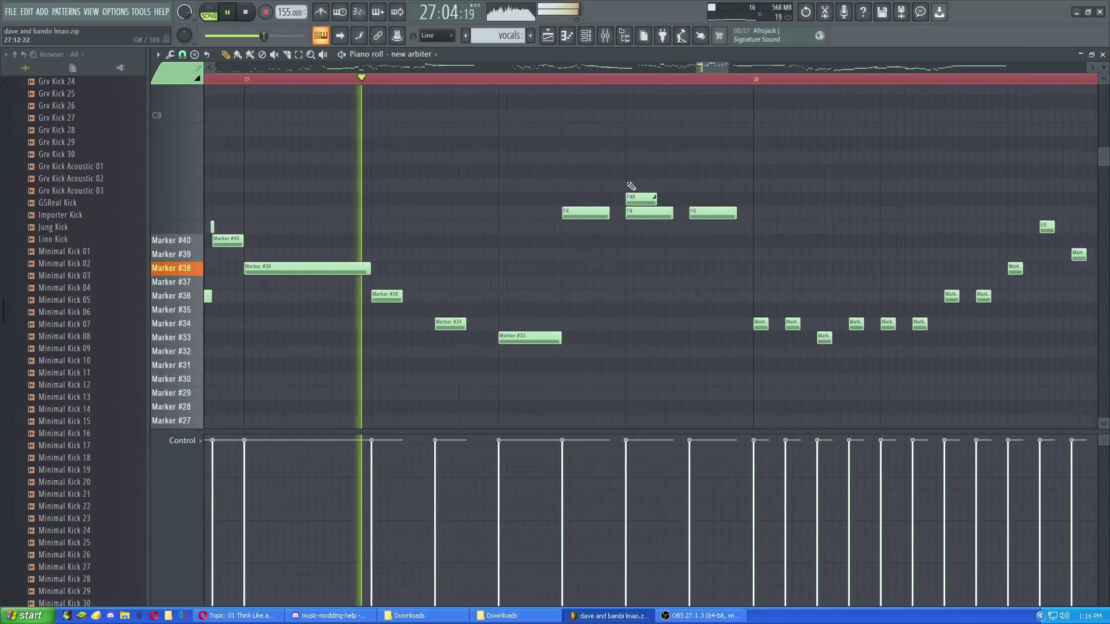
key("space")
scroll(359, 218, "up", 2)
scroll(272, 211, "up", 1)
scroll(272, 211, "up", 1)
left_click_drag(376, 232, 376, 265)
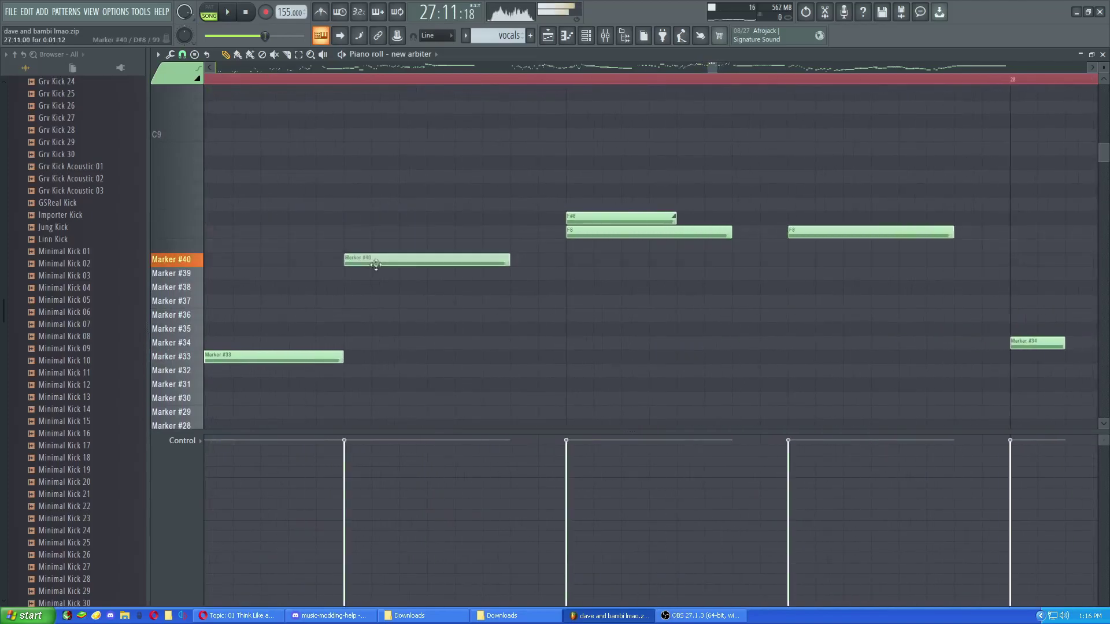
left_click(345, 231)
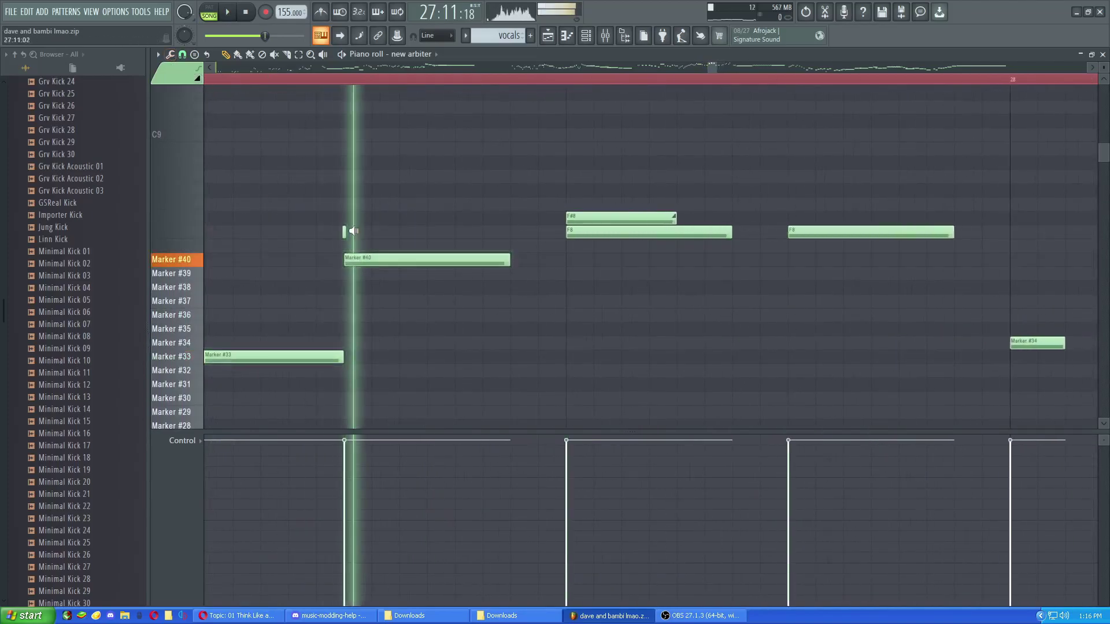
Step: Lower the other two F8 notes in bar 27 to Marker #40, keeping a short F8 sliver at each note's start
left_click_drag(618, 246, 427, 231)
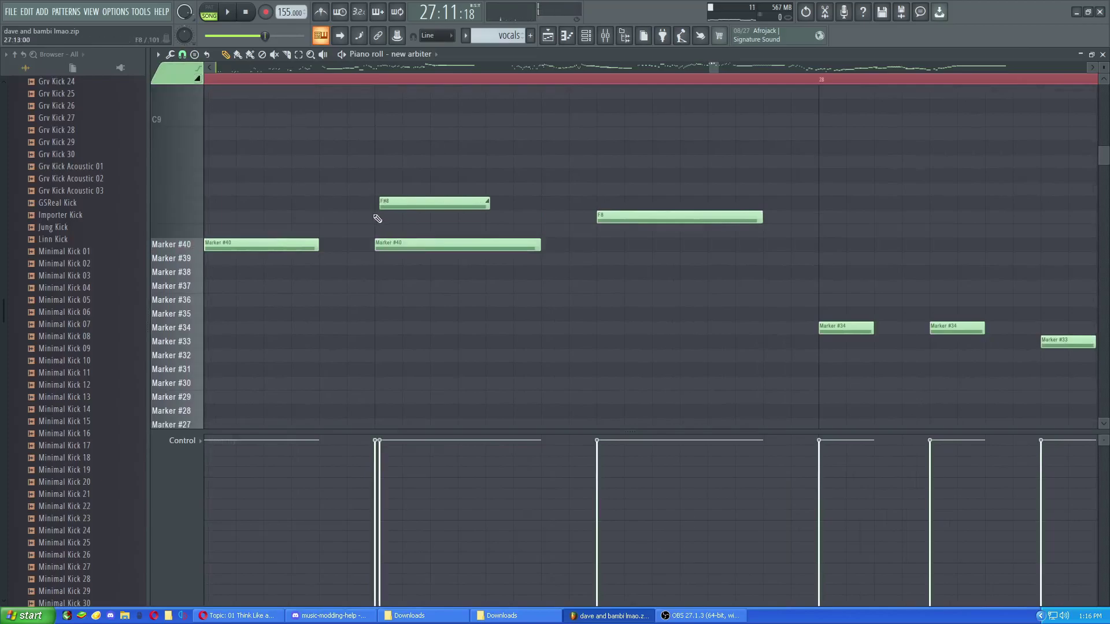
left_click_drag(375, 217, 407, 213)
scroll(414, 213, "down", 4)
key("space")
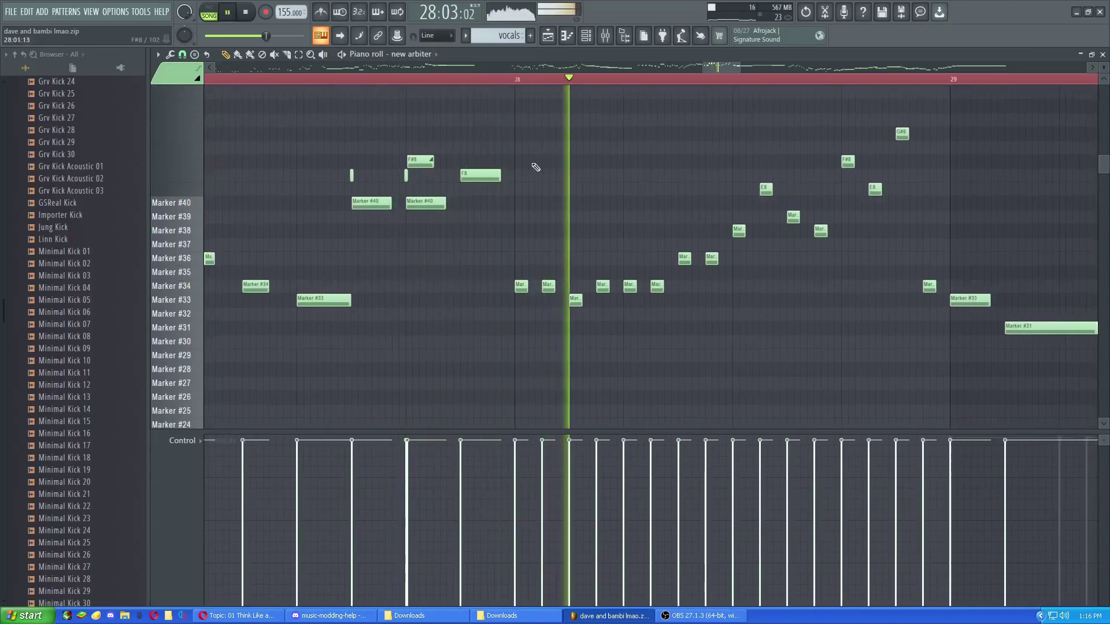
key("space")
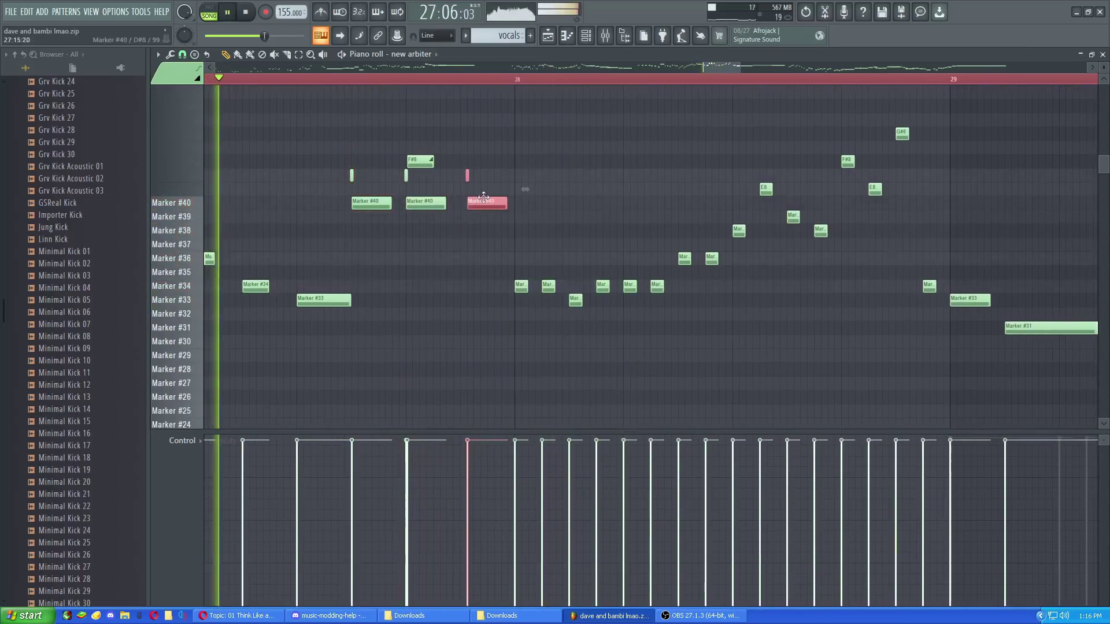
scroll(484, 197, "down", 3)
key("space")
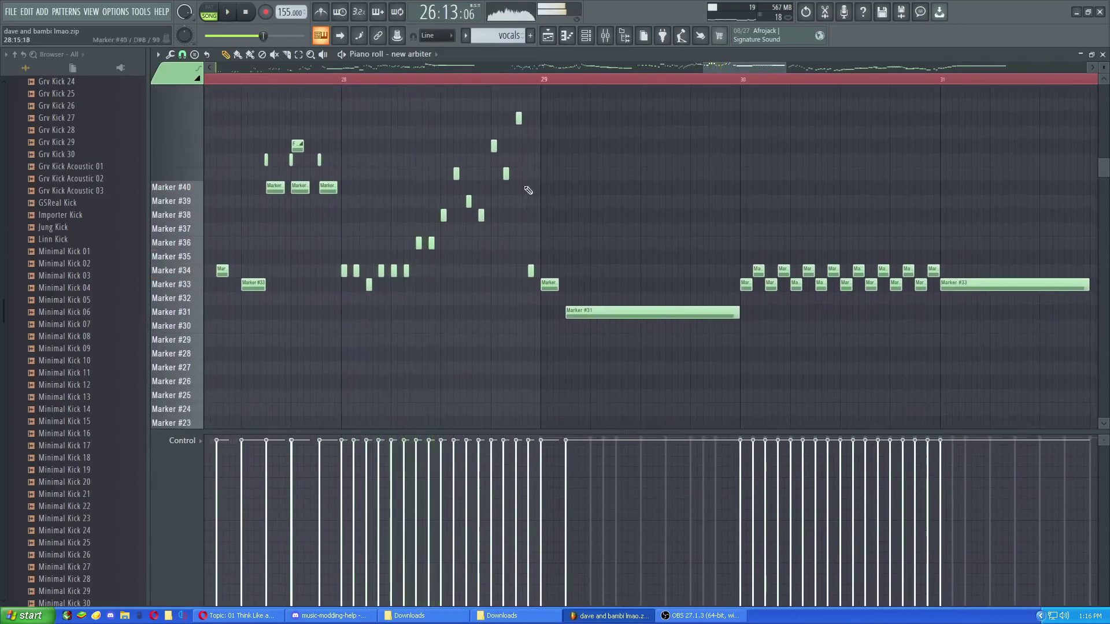
Step: Lower the F#8, E8 and G#8 notes late in bar 28 to Marker #40, keeping short slivers at their original pitches, and play the section
scroll(525, 191, "up", 2)
scroll(642, 203, "down", 4)
scroll(515, 81, "up", 6)
left_click_drag(515, 81, 206, 80)
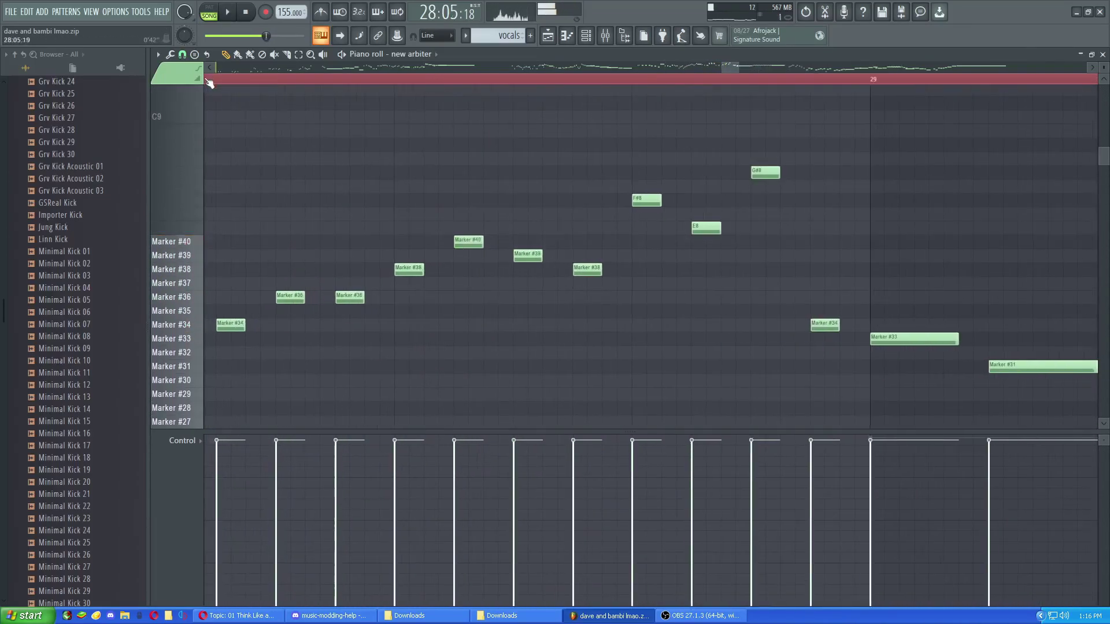
scroll(600, 231, "up", 2)
left_click_drag(661, 200, 660, 241)
left_click_drag(660, 200, 409, 228)
mouse_move(521, 255)
left_mouse_down()
mouse_move(518, 232)
mouse_move(520, 253)
left_mouse_up()
left_click_drag(647, 205, 647, 269)
mouse_move(632, 199)
left_mouse_down()
mouse_move(632, 186)
mouse_move(631, 199)
left_mouse_up()
left_click_drag(364, 203, 658, 249)
scroll(658, 250, "down", 2)
key("space")
Step: Follow playback from bar 29 to the end and review all vocal notes against the marker range
scroll(508, 217, "down", 3)
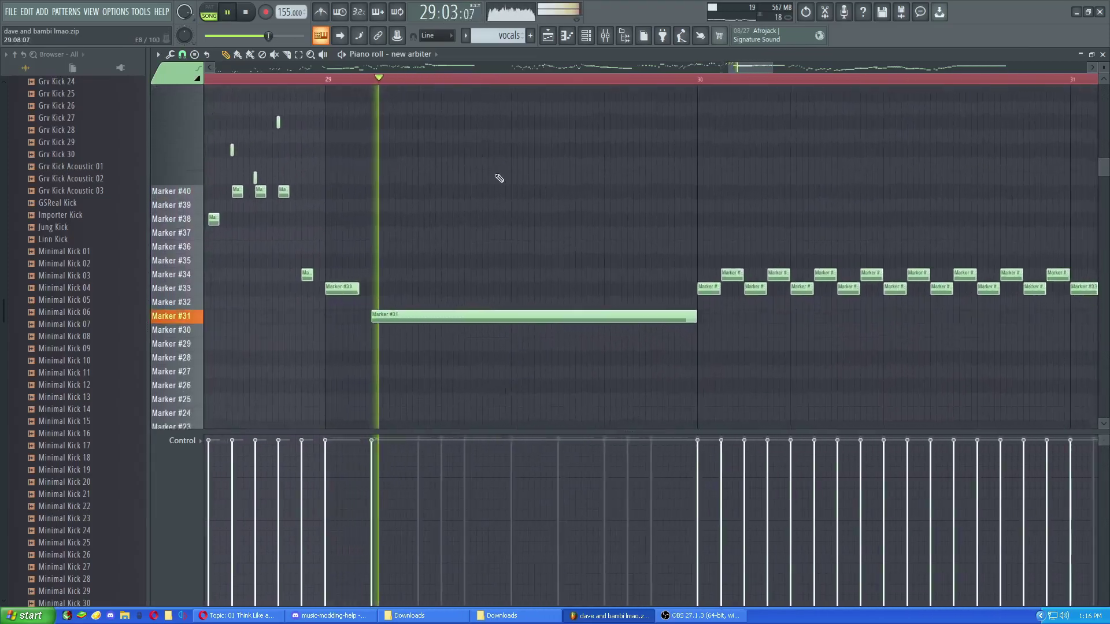
scroll(399, 251, "down", 3)
scroll(609, 251, "up", 2)
left_click_drag(727, 246, 449, 216)
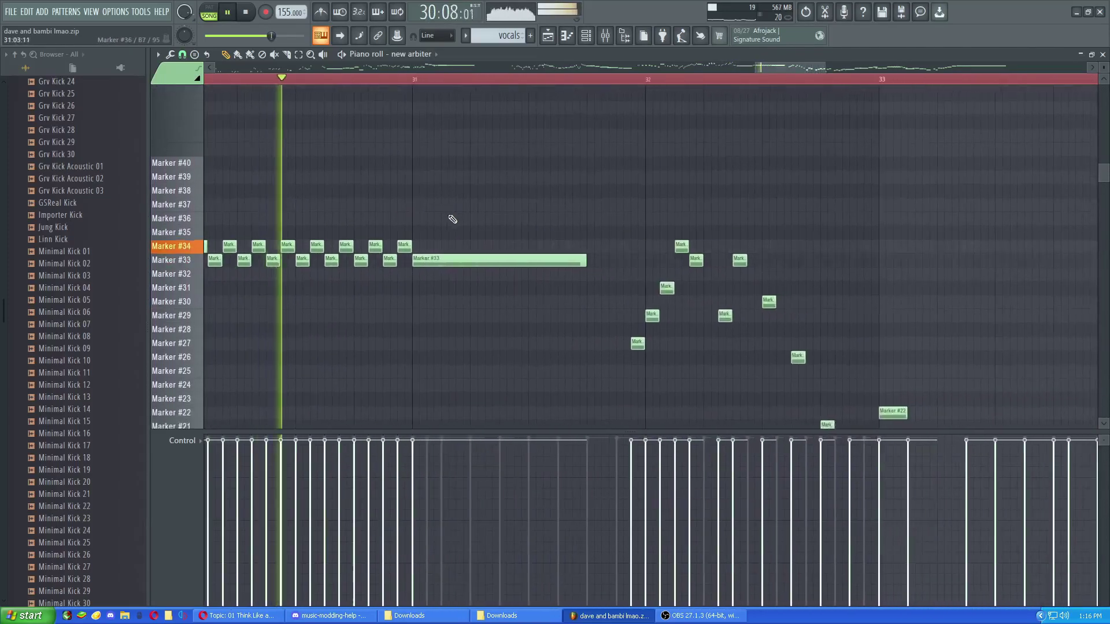
left_click_drag(536, 236, 649, 232)
scroll(425, 237, "down", 4)
scroll(603, 250, "up", 3)
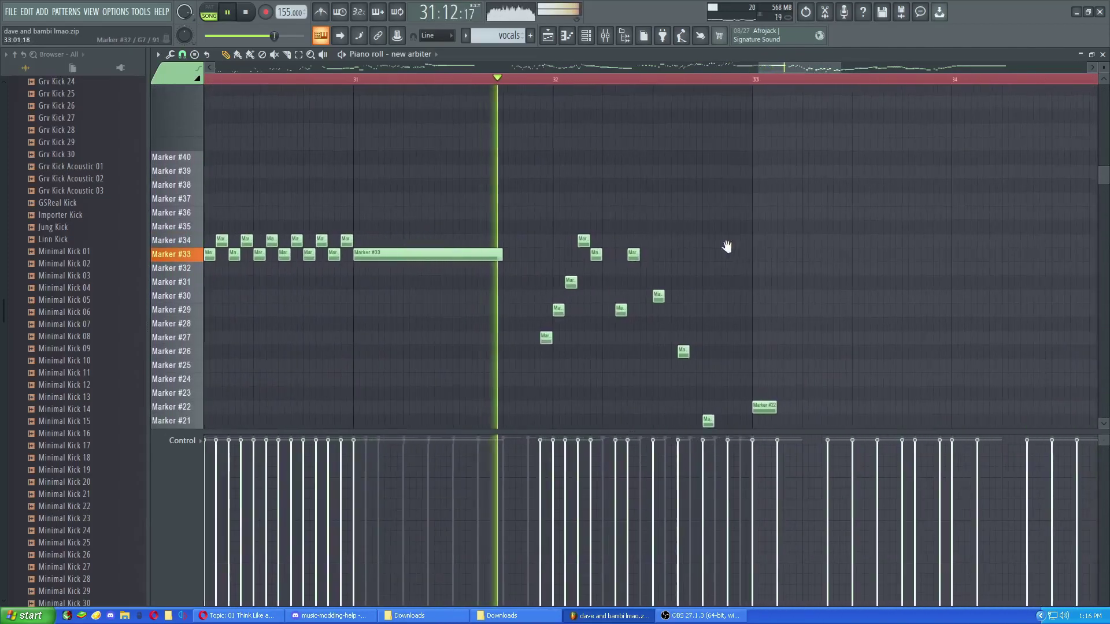
left_click_drag(727, 246, 399, 198)
scroll(514, 233, "down", 3)
left_click_drag(654, 293, 476, 206)
scroll(471, 206, "up", 1)
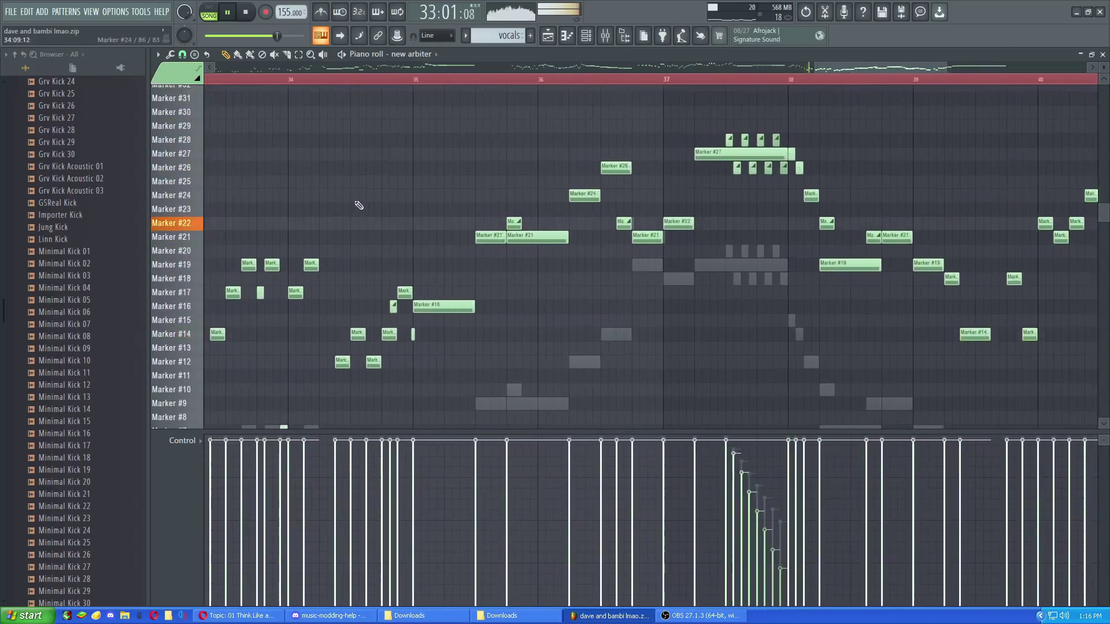
left_click_drag(359, 206, 461, 265)
scroll(464, 263, "down", 2)
scroll(467, 262, "down", 2)
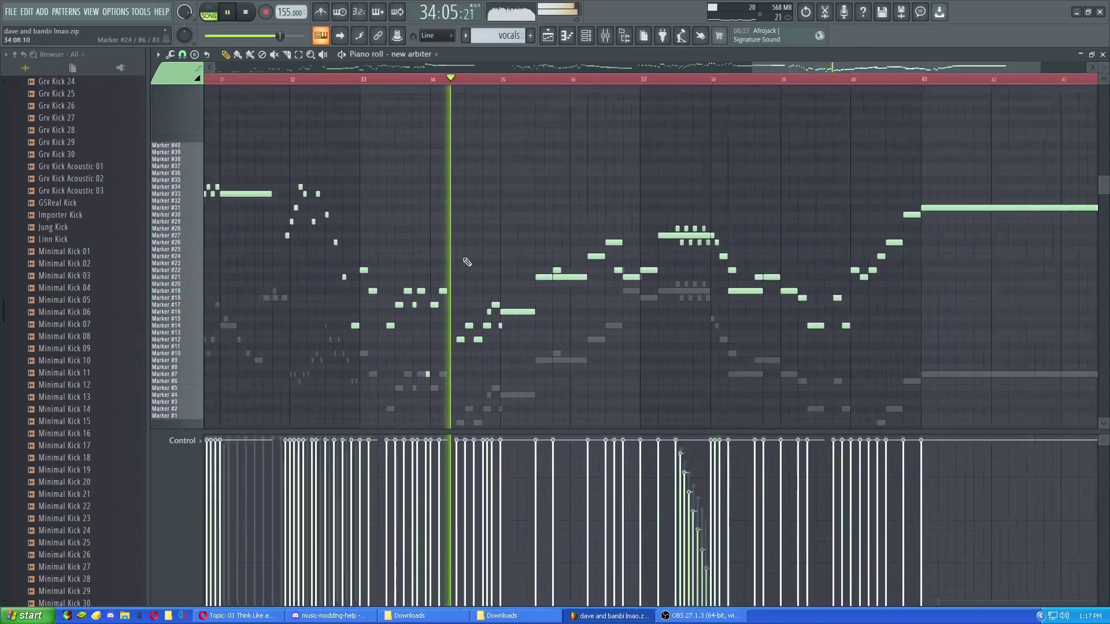
scroll(467, 261, "down", 3)
scroll(635, 268, "up", 3)
left_click_drag(636, 265, 478, 248)
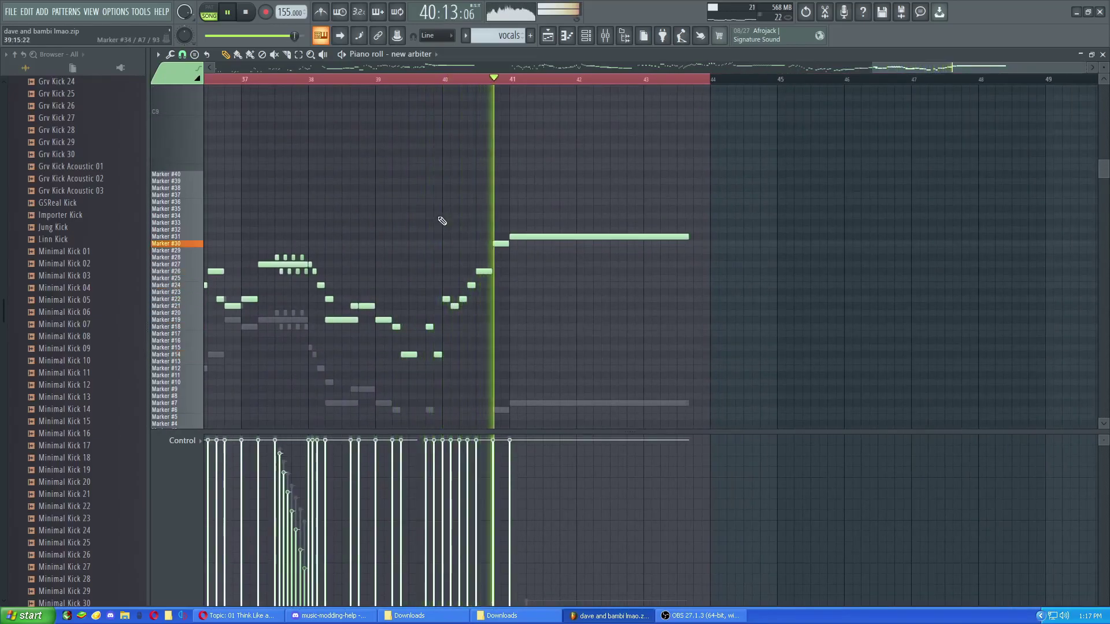
scroll(438, 218, "down", 3)
left_click_drag(486, 186, 341, 169)
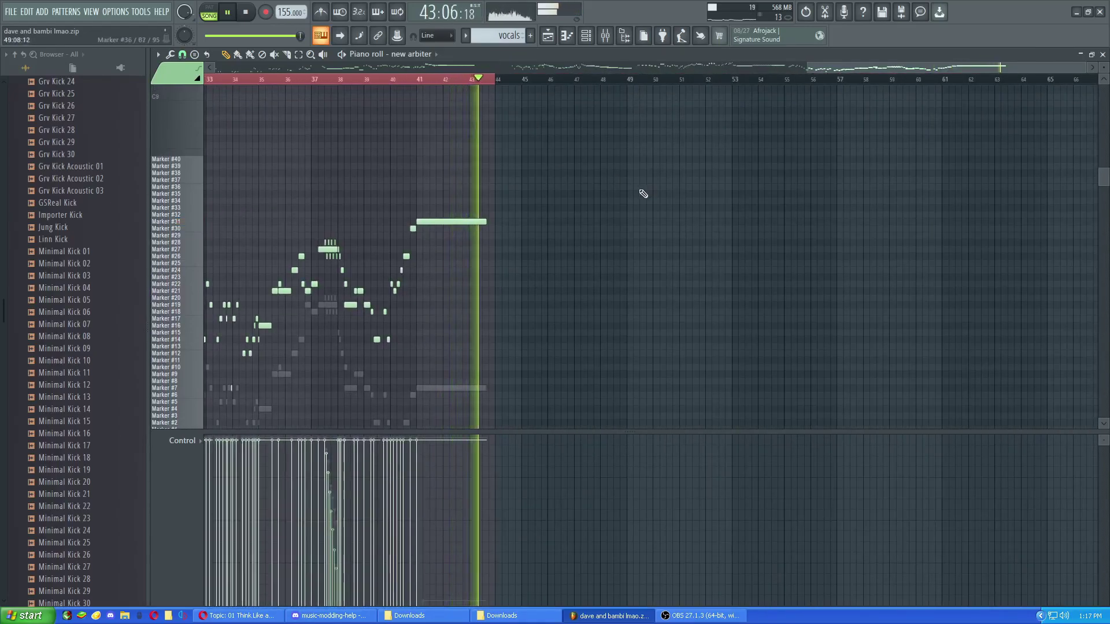
scroll(916, 172, "down", 2)
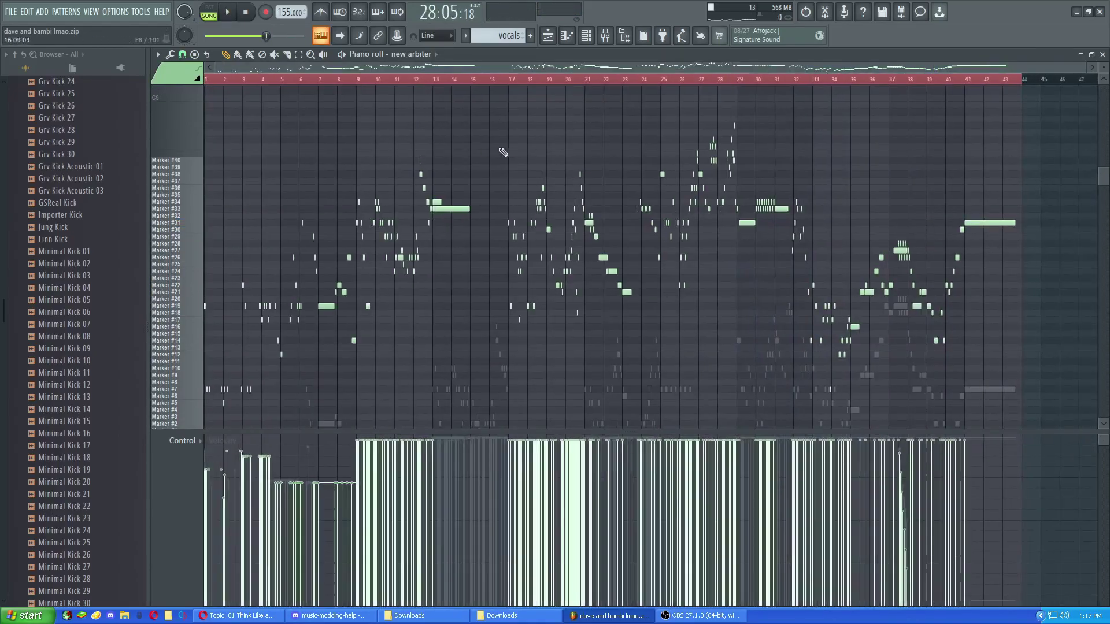
scroll(555, 161, "down", 4)
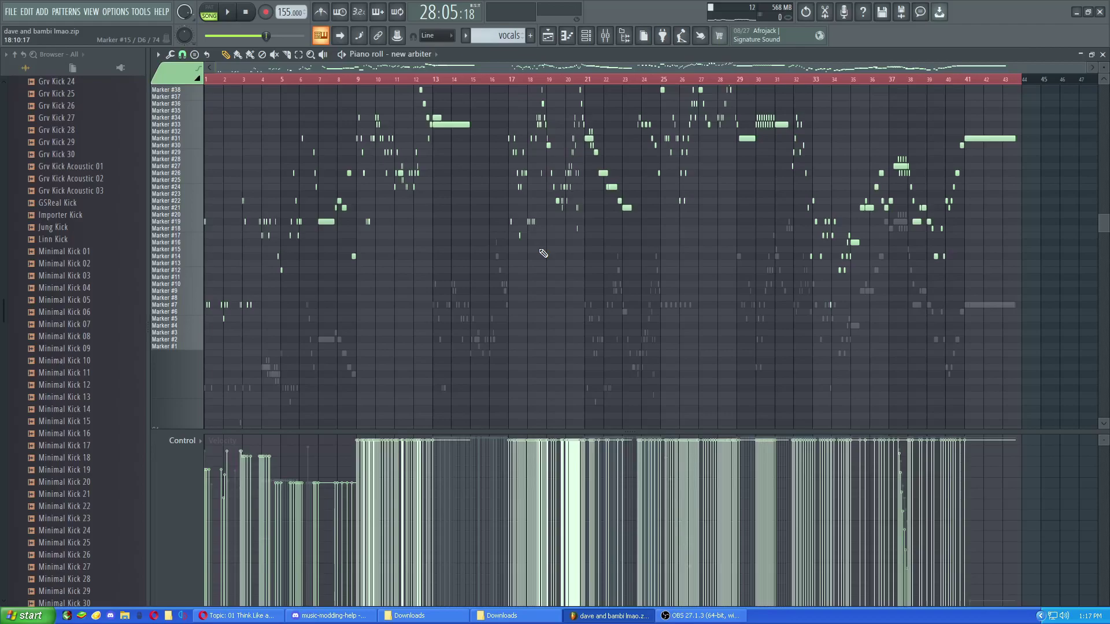
scroll(546, 254, "up", 3)
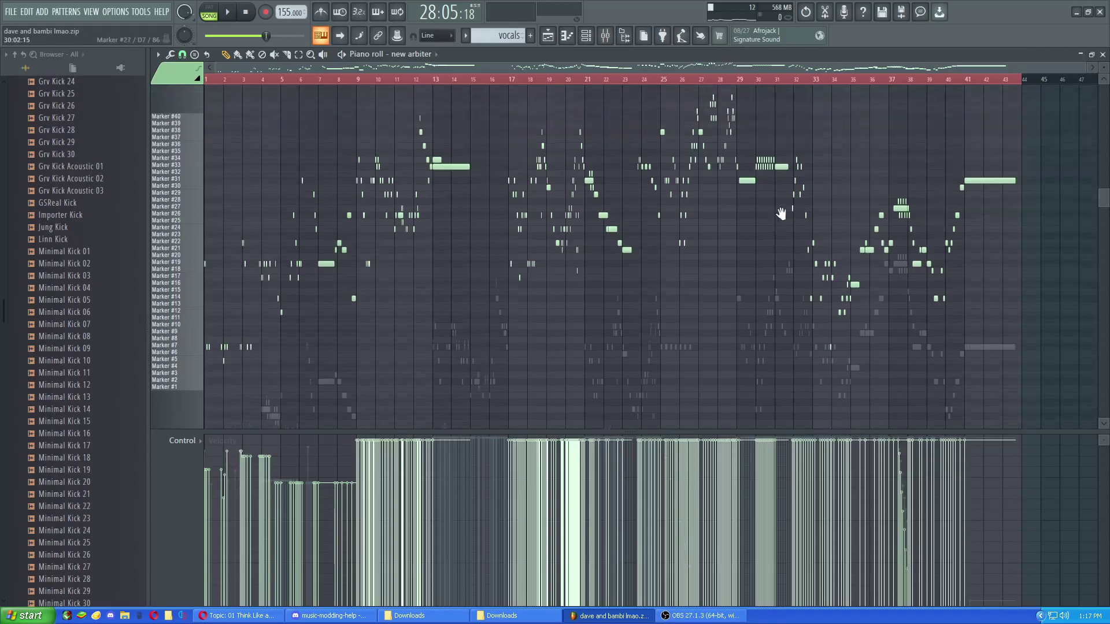
Step: Open the mixer and clear all effects from the dave track during playback
left_click(606, 35)
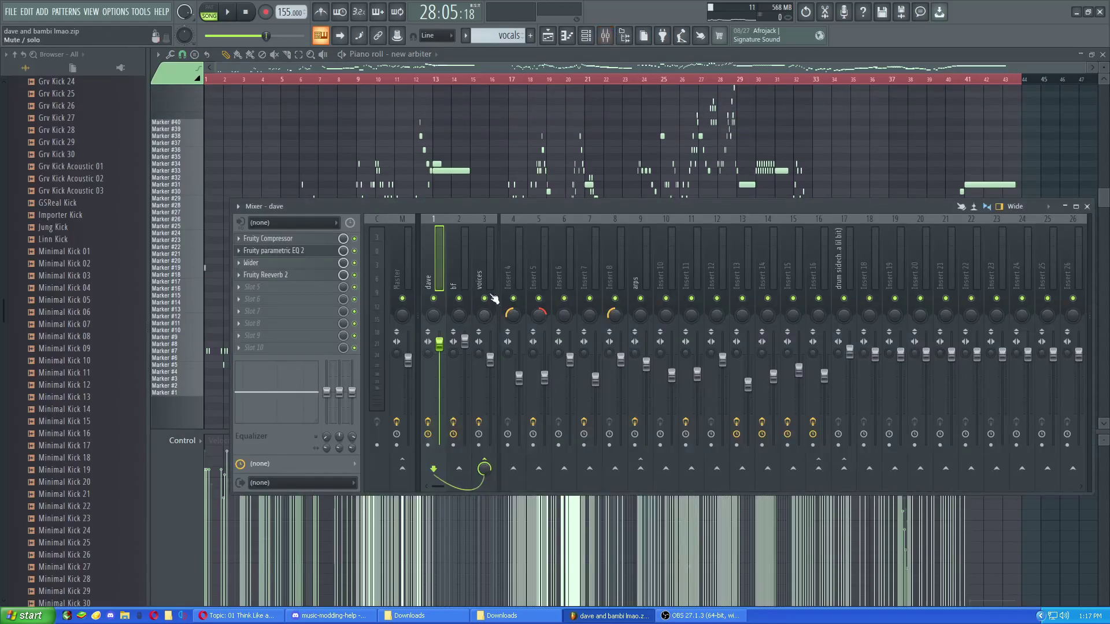
left_click(299, 252)
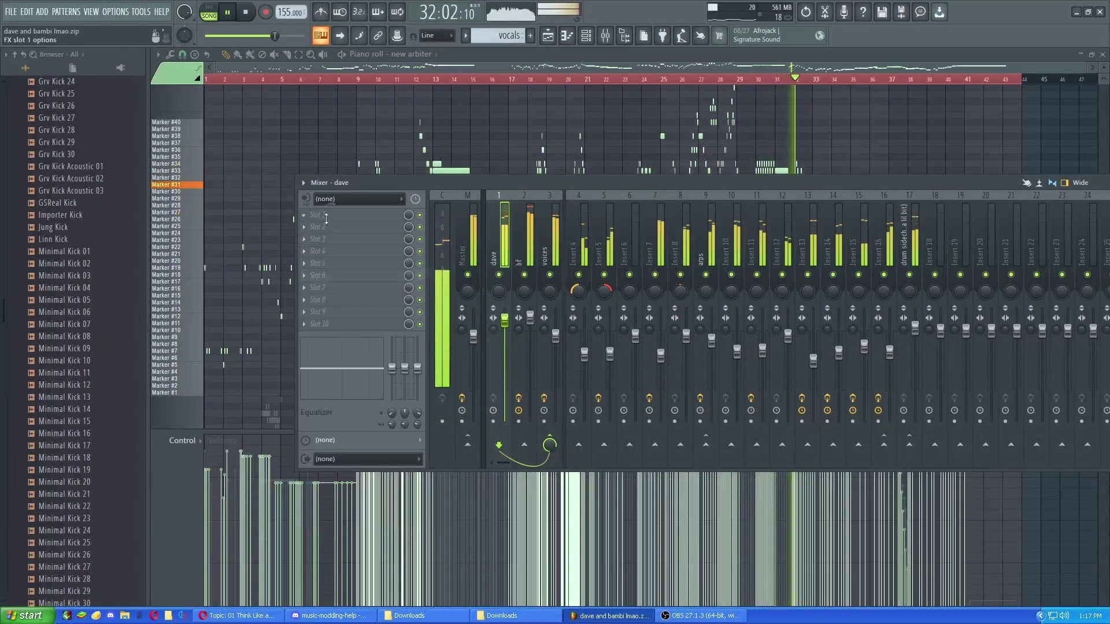
key("ctrl+z")
left_click(519, 168)
Step: Load Fruity Parametric EQ 2 in the dave track's first effect slot and close its window
left_click(341, 213)
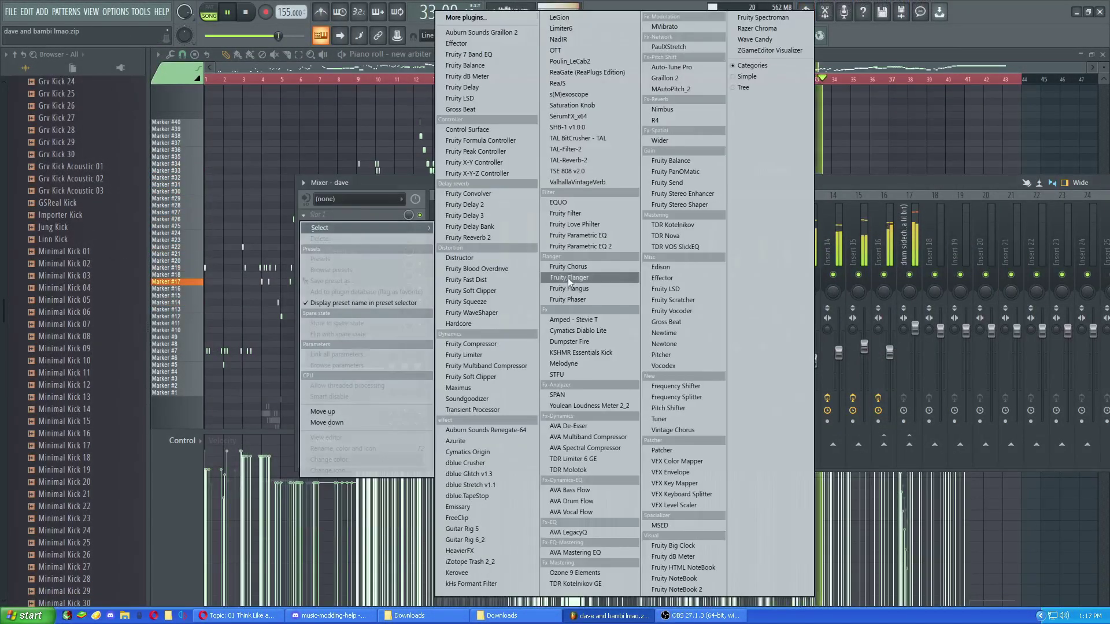
left_click(600, 246)
left_click_drag(540, 283, 540, 267)
left_click(634, 183)
Step: Replace the first slot's EQ with TDR Molotok, using a -23.2 dB threshold and 8.2 dB makeup gain
left_click(315, 214)
mouse_move(323, 227)
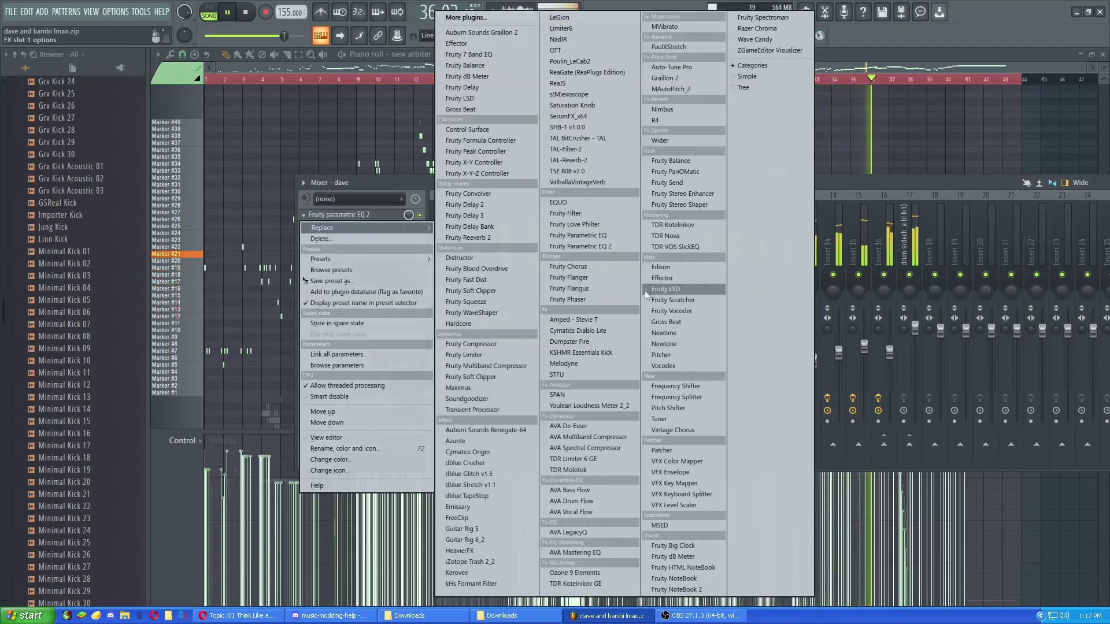
left_click(609, 469)
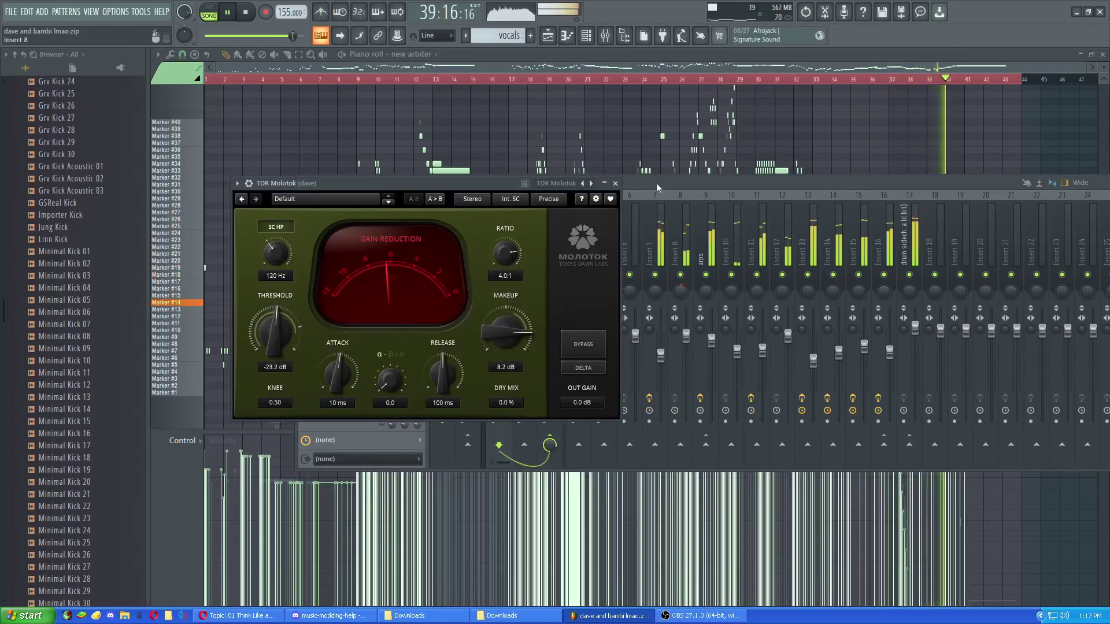
left_click(615, 183)
Step: Add Fruity Parametric EQ 2 in the dave track's second slot and shape band 1 as a high pass with its cutoff in the bass range
left_click(325, 227)
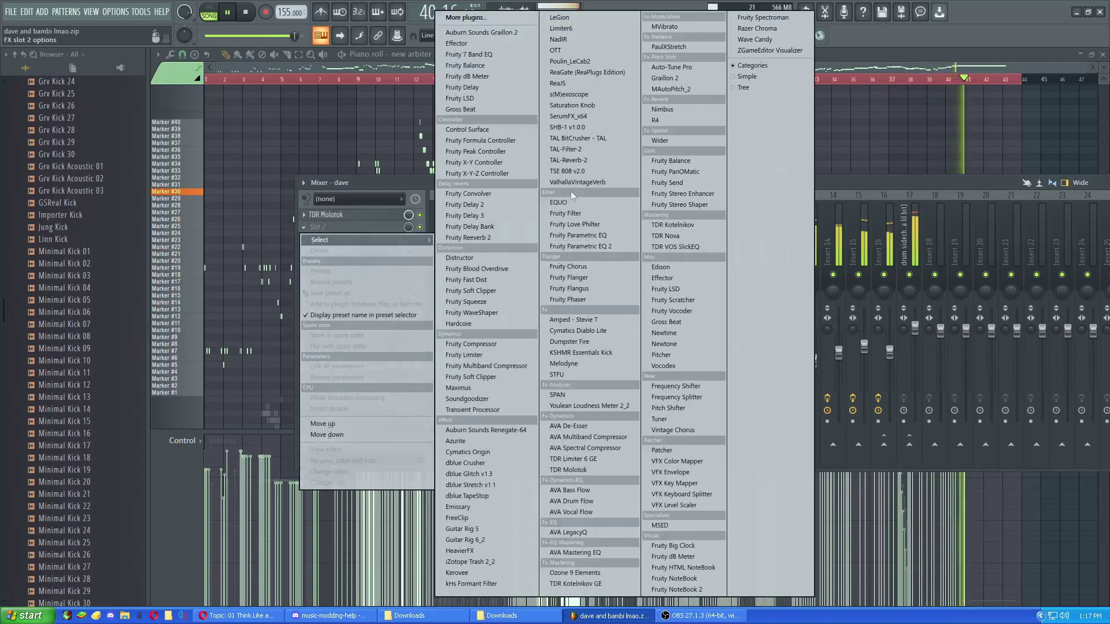
left_click(577, 247)
right_click(316, 310)
mouse_move(341, 342)
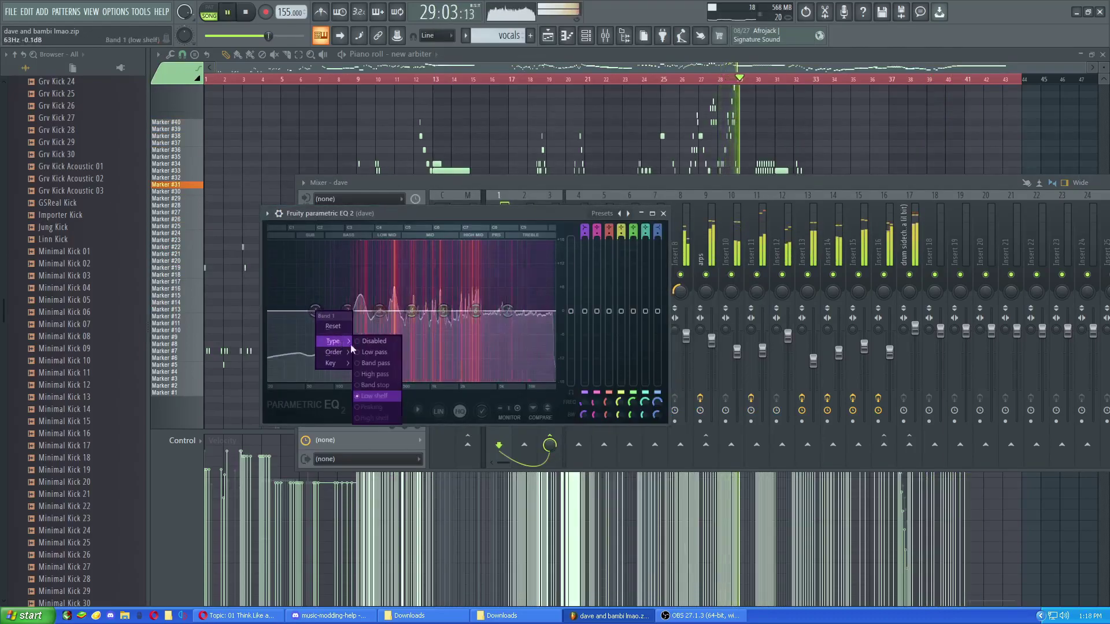
left_click(375, 374)
scroll(581, 234, "up", 3)
left_click_drag(316, 311, 345, 311)
Step: Boost EQ bands 5, 6 and 7, cut band 4 slightly, and set the main level to 4.2 dB
mouse_move(570, 311)
left_mouse_down()
mouse_move(570, 288)
mouse_move(571, 301)
left_mouse_up()
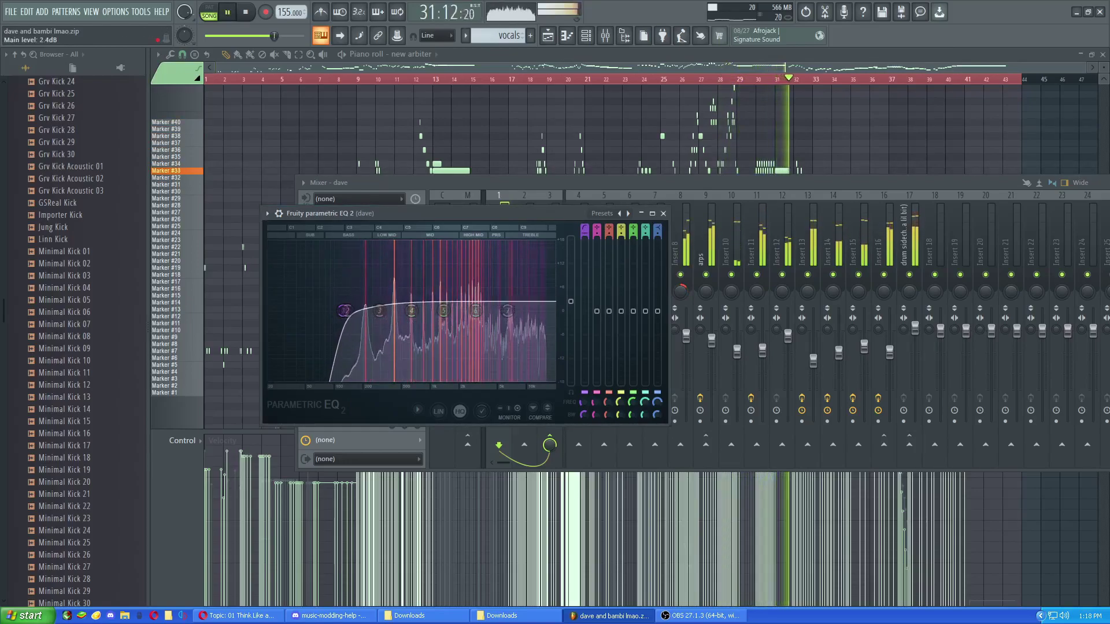
left_click_drag(475, 310, 505, 291)
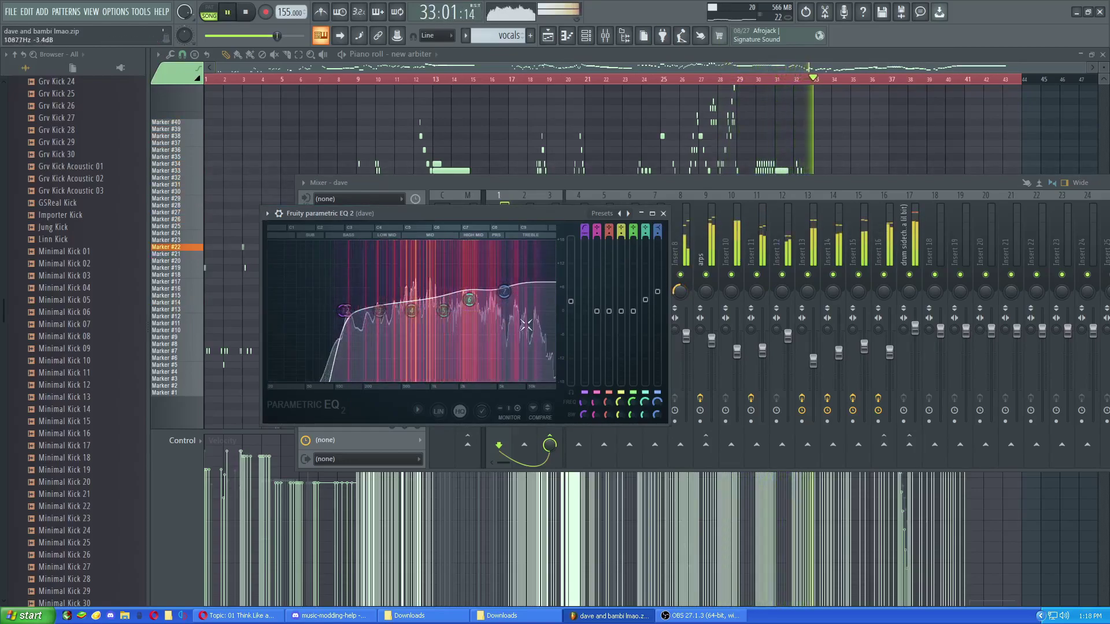
left_click_drag(412, 310, 468, 284)
left_click_drag(571, 301, 570, 291)
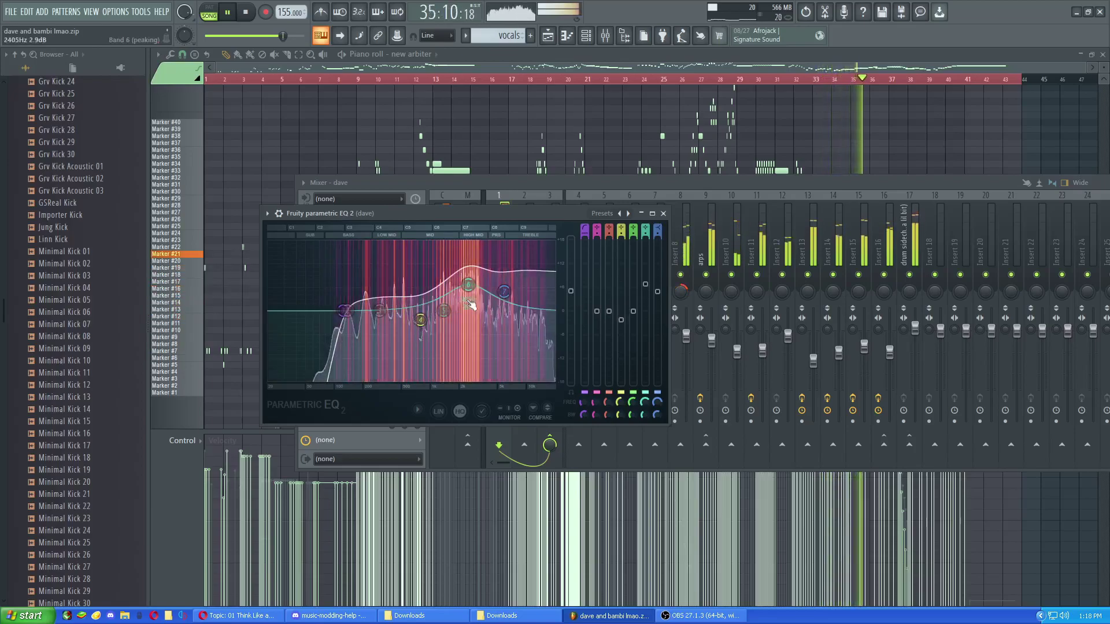
left_click_drag(468, 285, 503, 292)
left_click_drag(380, 311, 444, 301)
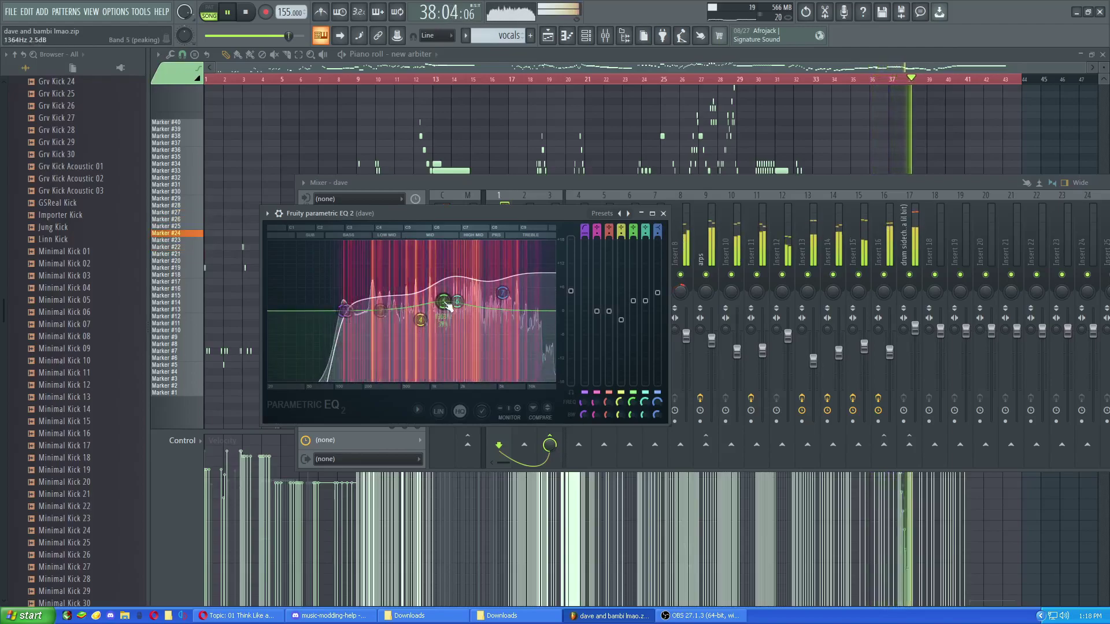
left_click_drag(570, 291, 571, 294)
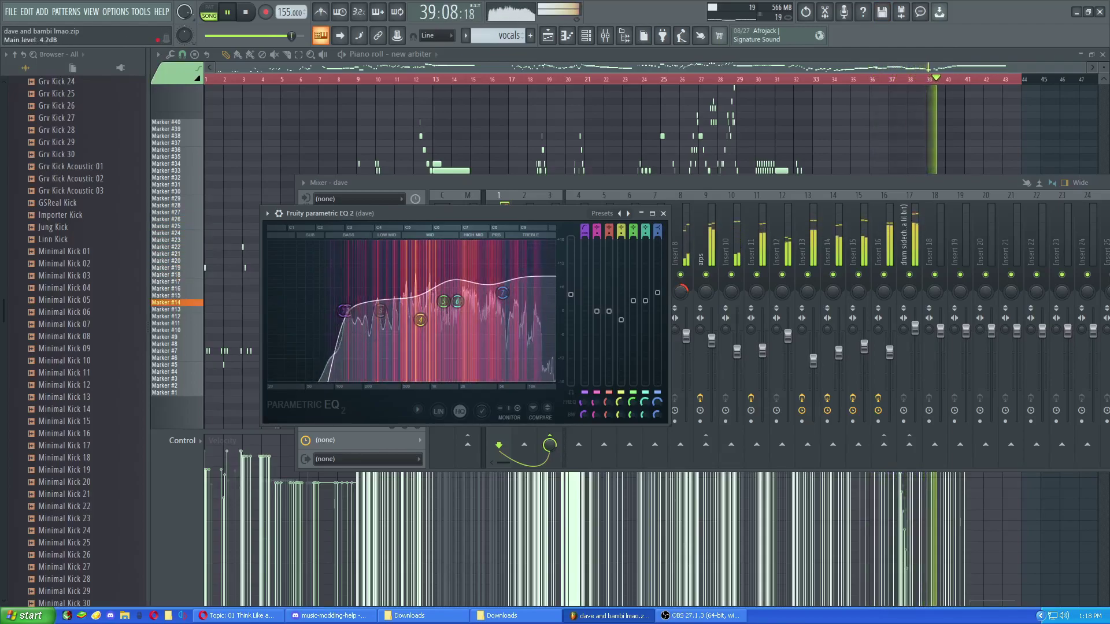
Step: Set the makeup gain of the dave track's TDR Molotok to 7.5 dB and close both effect windows
left_click(663, 213)
left_click(359, 215)
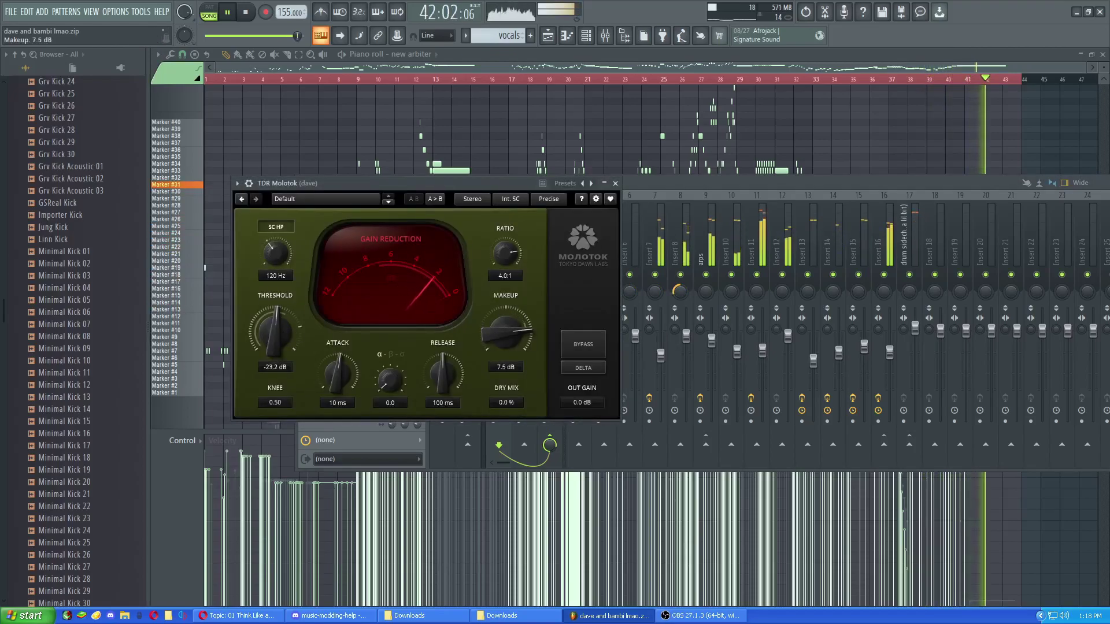
left_click(615, 183)
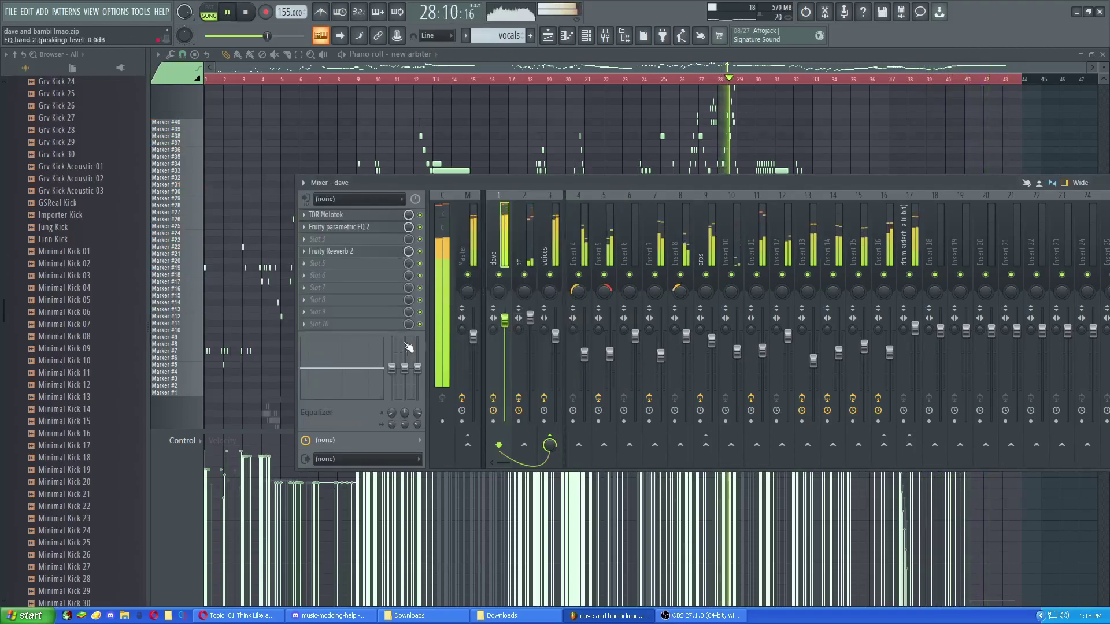
Step: Play the vocal notes from around bar 25 in the piano roll and check the high passage up to bar 29
left_click_drag(601, 142, 396, 192)
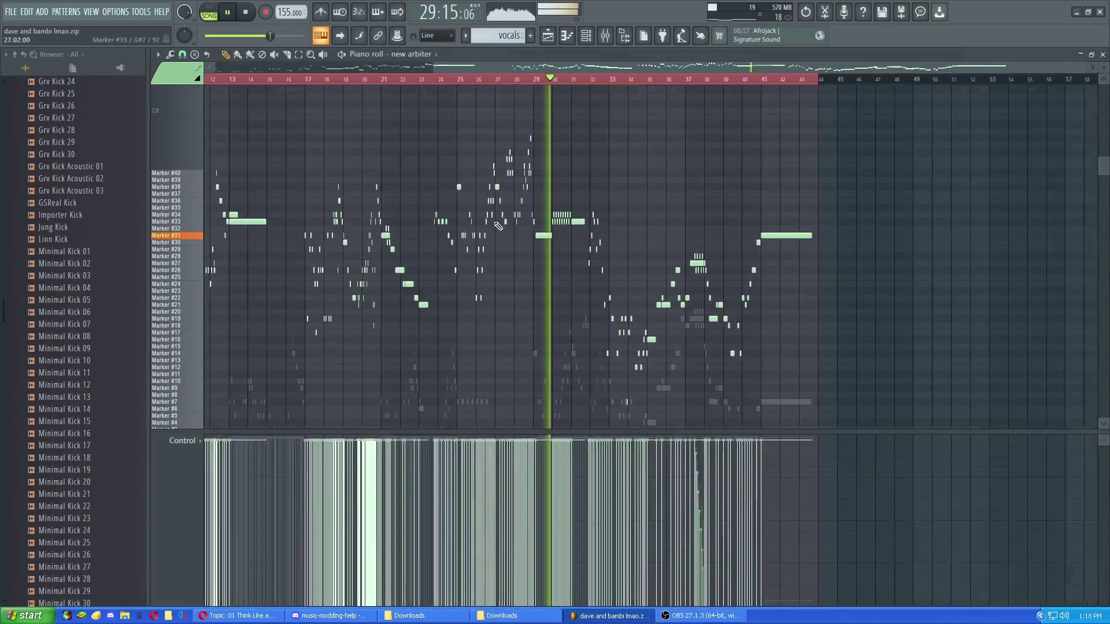
scroll(575, 193, "up", 5)
left_click(664, 79)
left_click_drag(853, 132, 431, 155)
scroll(440, 162, "up", 2)
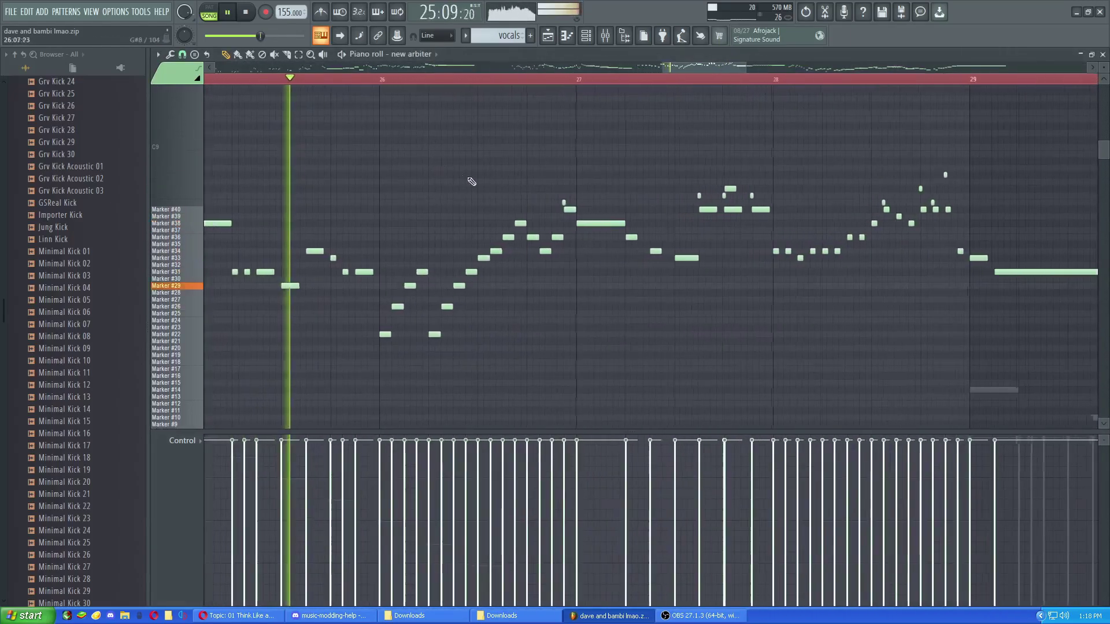
scroll(702, 197, "down", 3)
left_click_drag(803, 203, 599, 215)
key("F9")
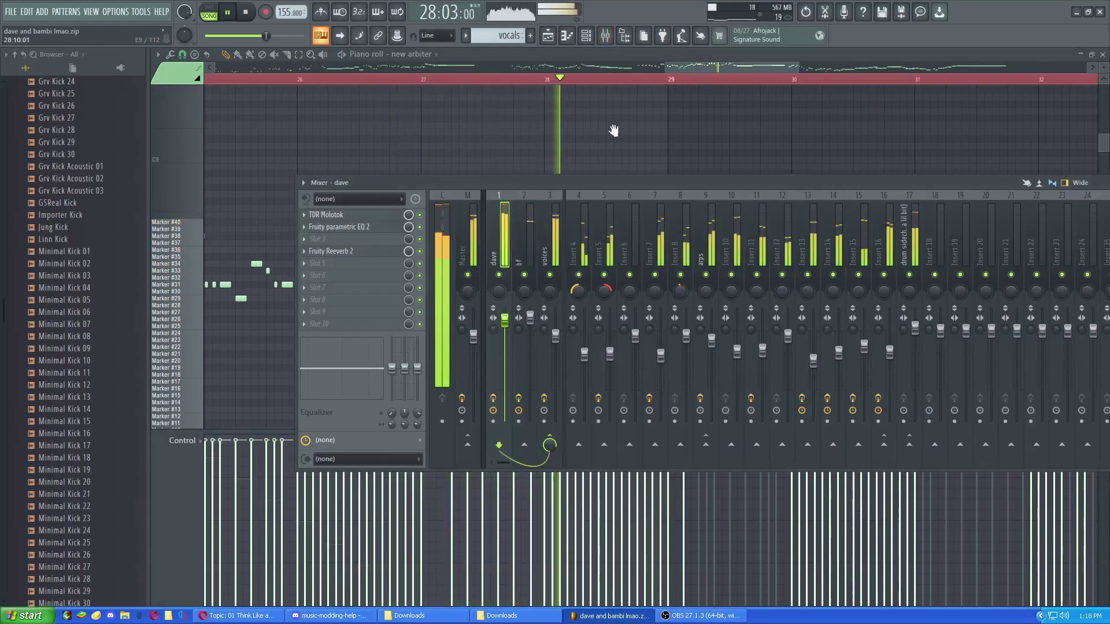
key("F9")
scroll(613, 130, "up", 2)
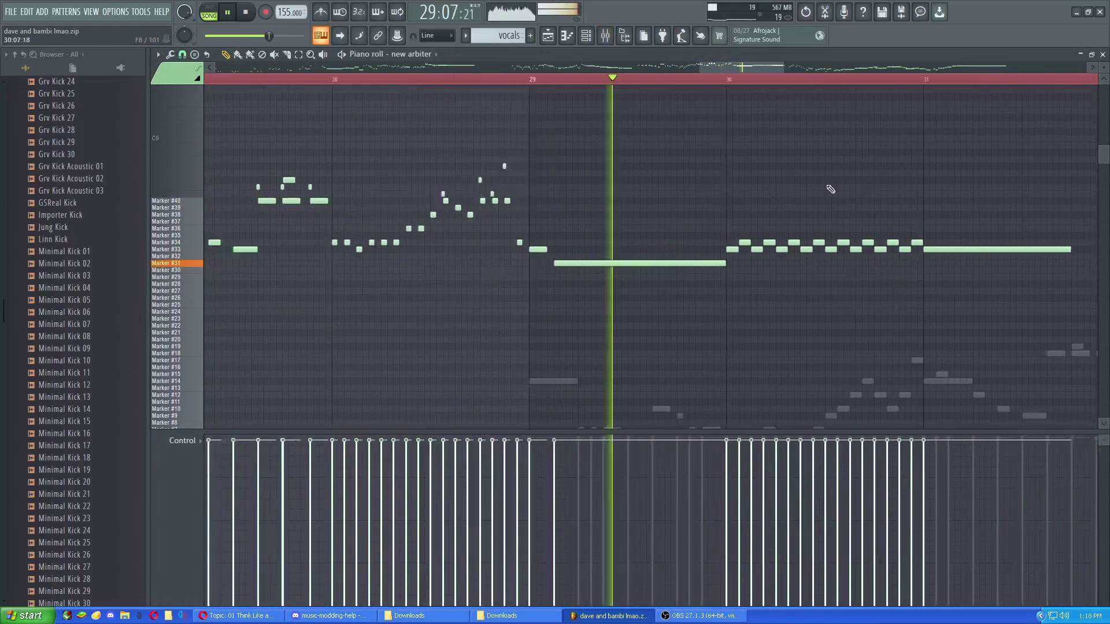
Step: Rework the last four notes of bar 28 into a descending run on Markers #34, #33, #31 and #29, deleting their short grace notes
scroll(385, 131, "up", 2)
left_click(321, 78)
key("space")
scroll(661, 178, "up", 1)
left_click_drag(396, 139, 719, 138)
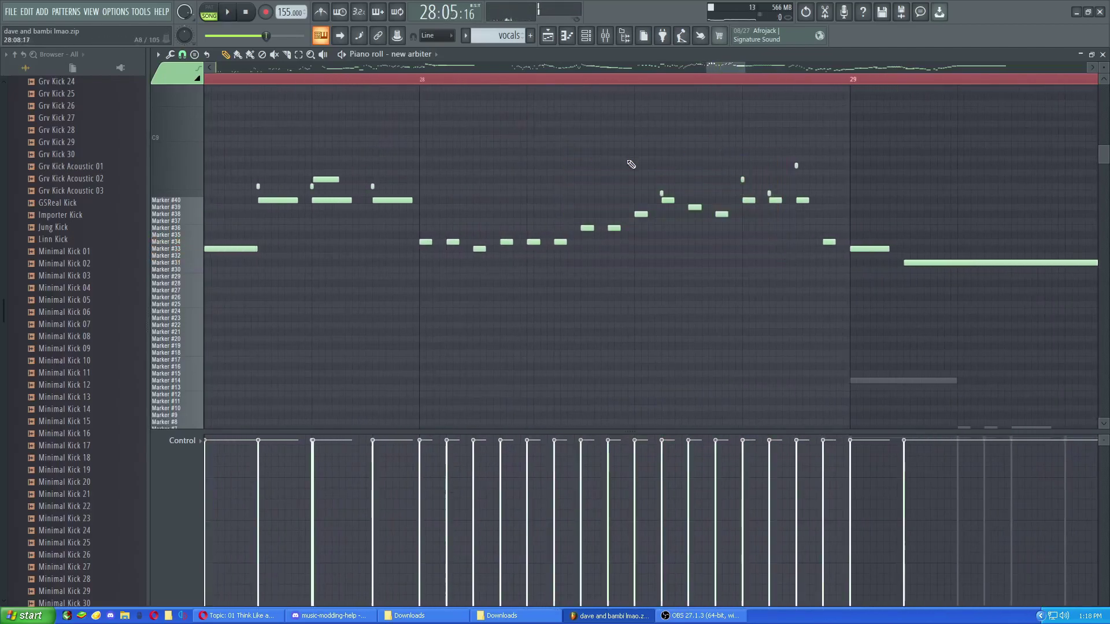
left_click_drag(632, 164, 726, 174)
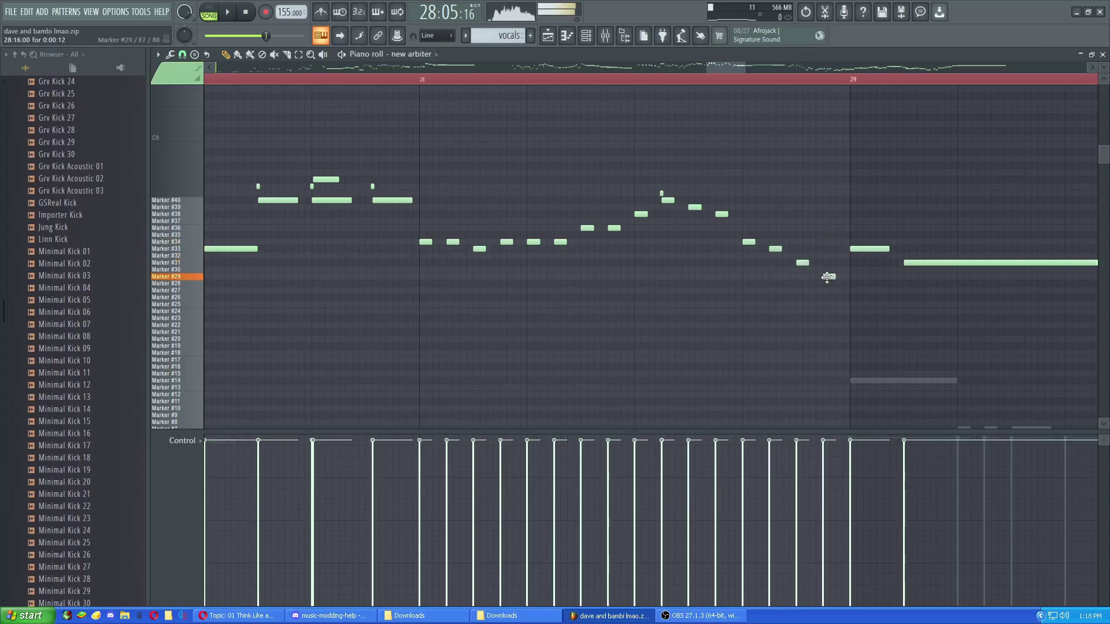
left_click_drag(757, 242, 820, 229)
Step: Play the vocals from bar 28 and follow the notes through to the long held note at bar 41
key("space")
scroll(851, 191, "down", 2)
left_click_drag(848, 190, 704, 185)
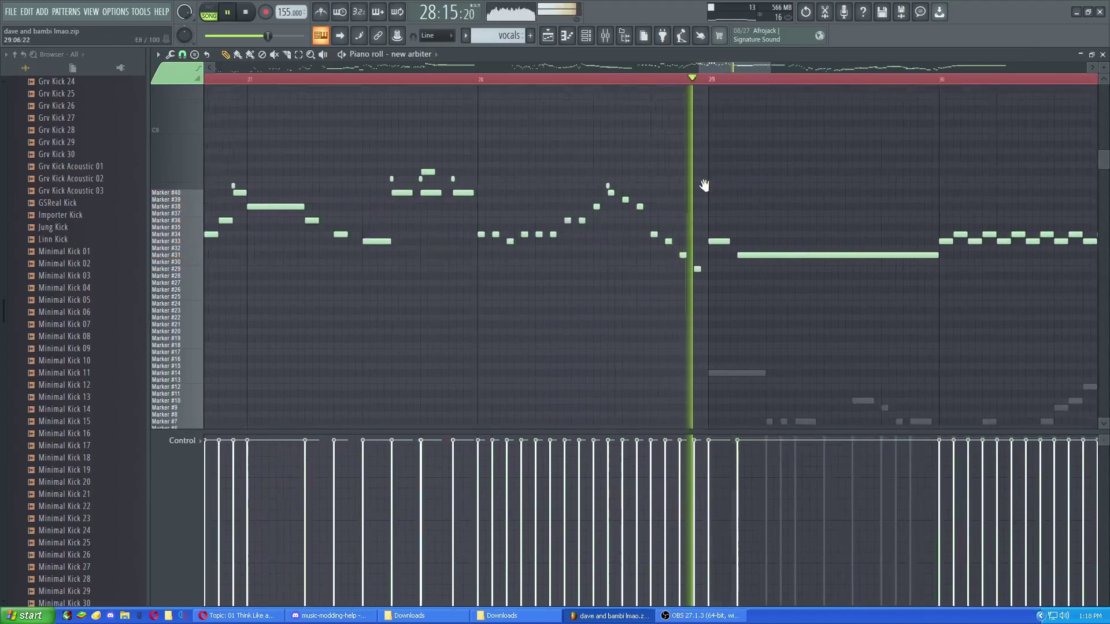
scroll(704, 185, "down", 4)
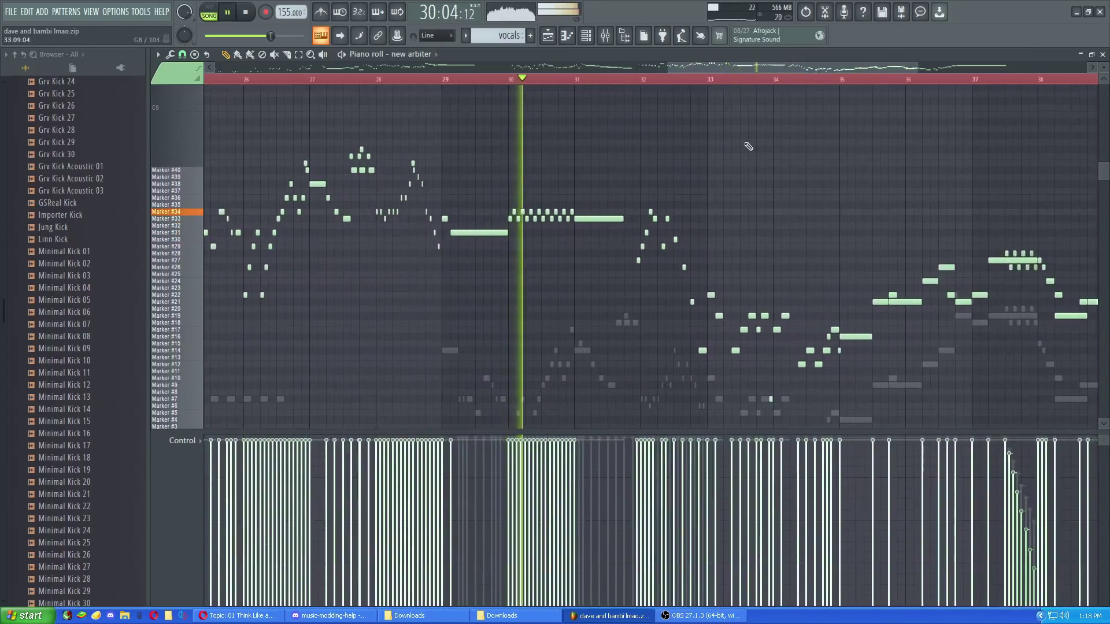
left_click_drag(776, 148, 600, 101)
left_click_drag(697, 118, 675, 133)
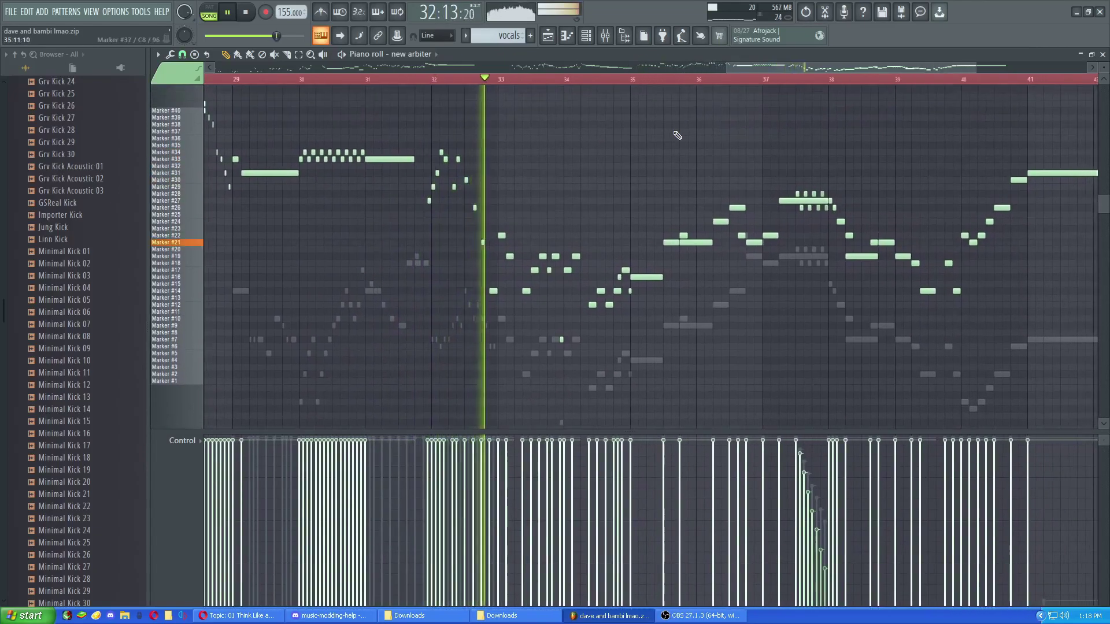
scroll(678, 136, "down", 2)
left_click_drag(772, 150, 668, 159)
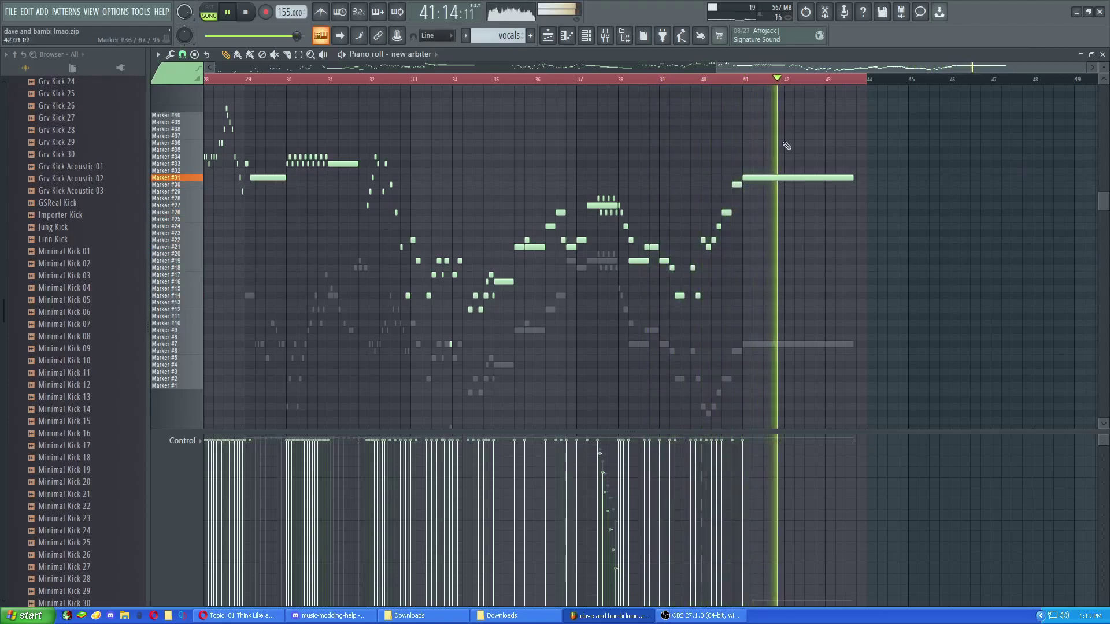
Step: Raise the long lower note near the start of bar 38 to Marker #21
scroll(694, 168, "up", 7)
key("space")
left_click_drag(233, 203, 270, 214)
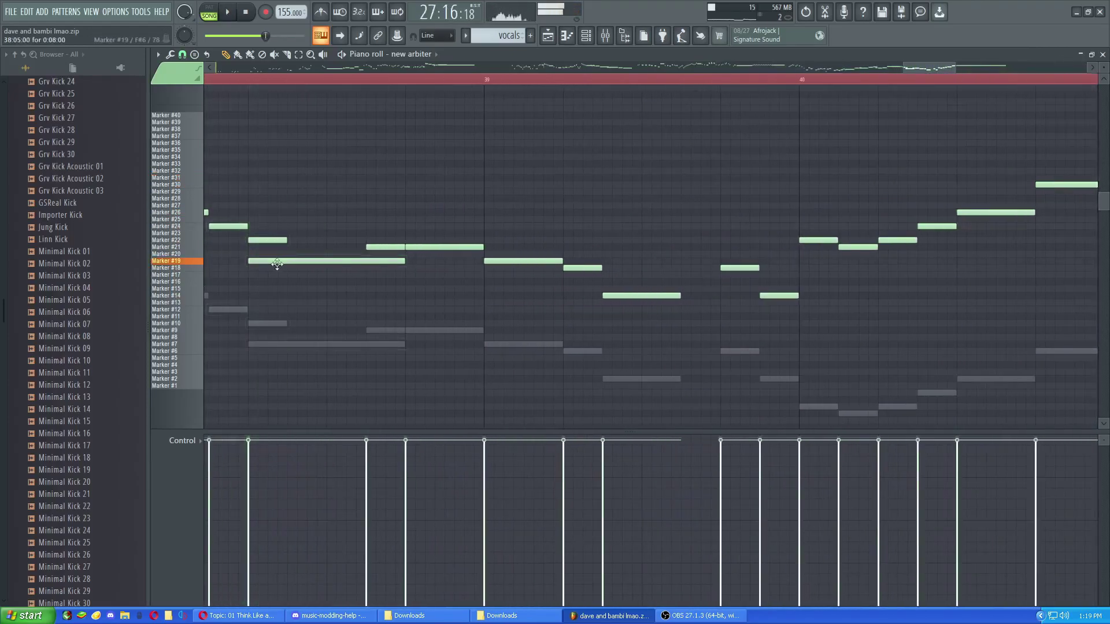
Step: Play the vocals from bar 38 into the final held note, stop playback and return to the full playlist arrangement
key("space")
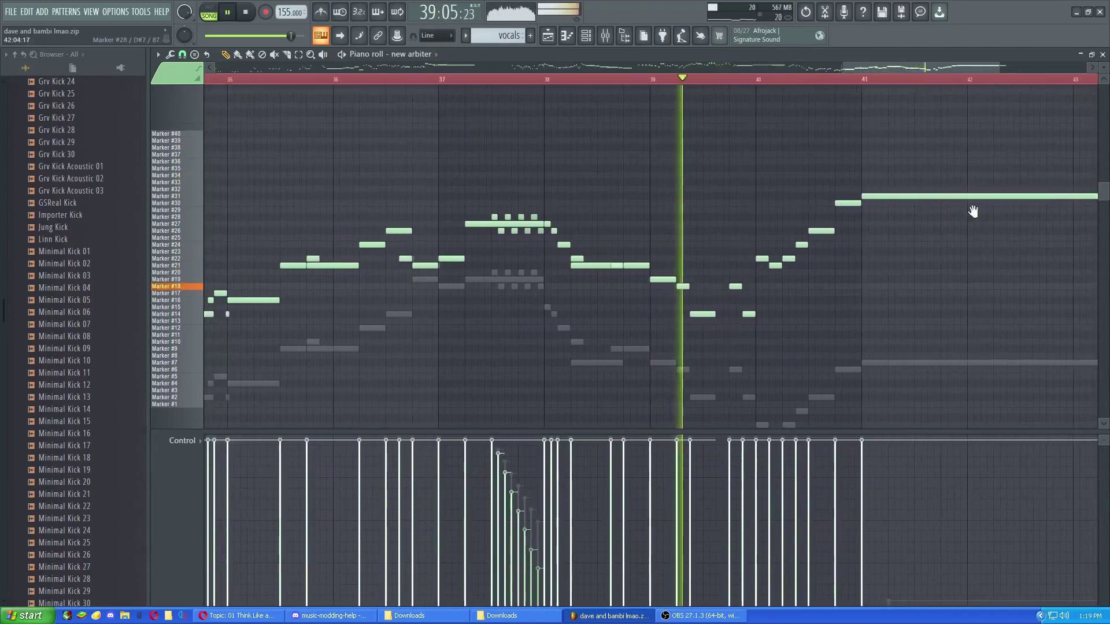
left_click_drag(973, 211, 723, 177)
scroll(876, 191, "down", 1)
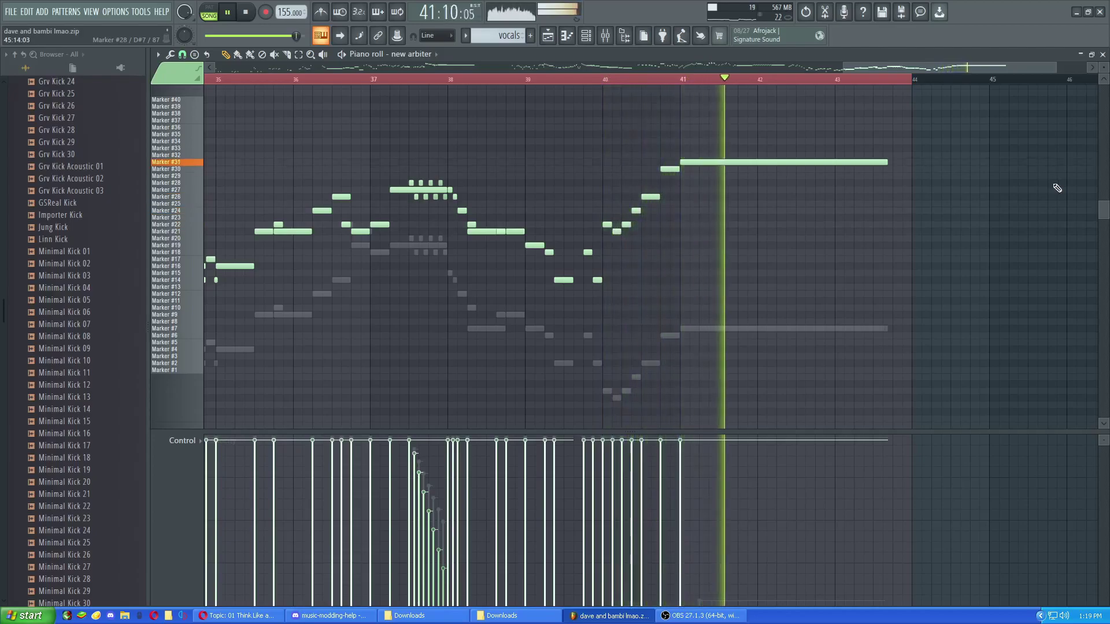
key("space")
left_click(1102, 54)
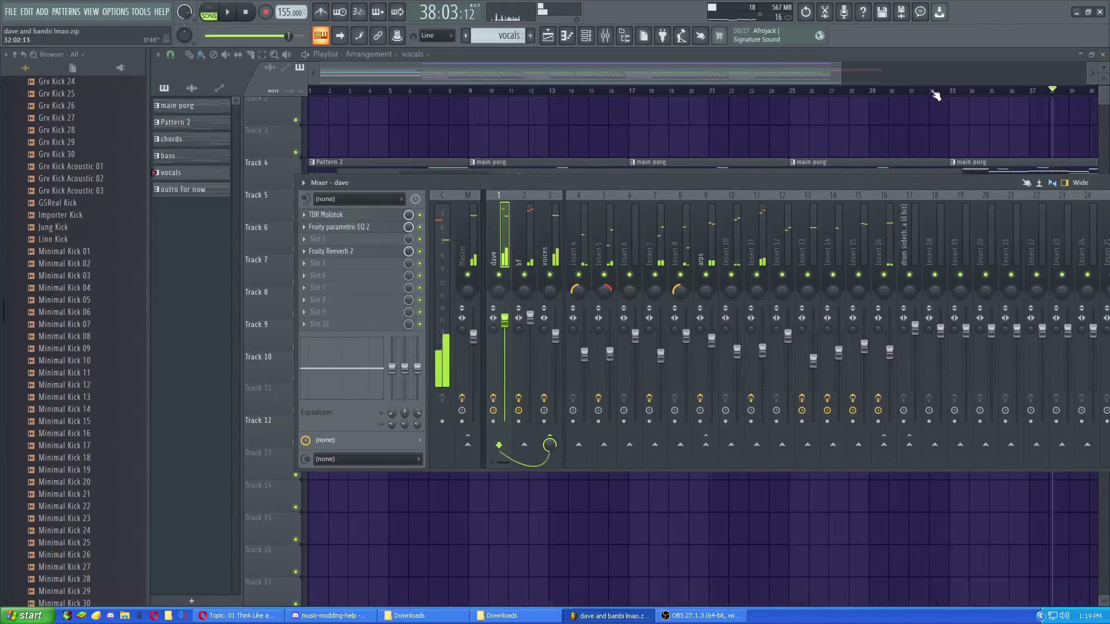
key("F9")
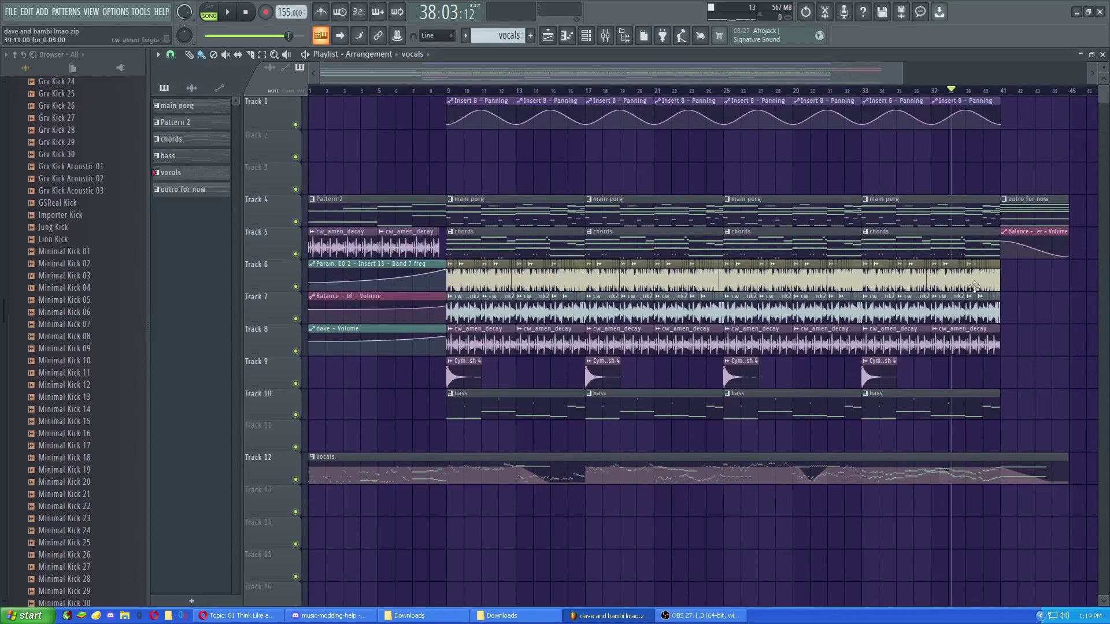